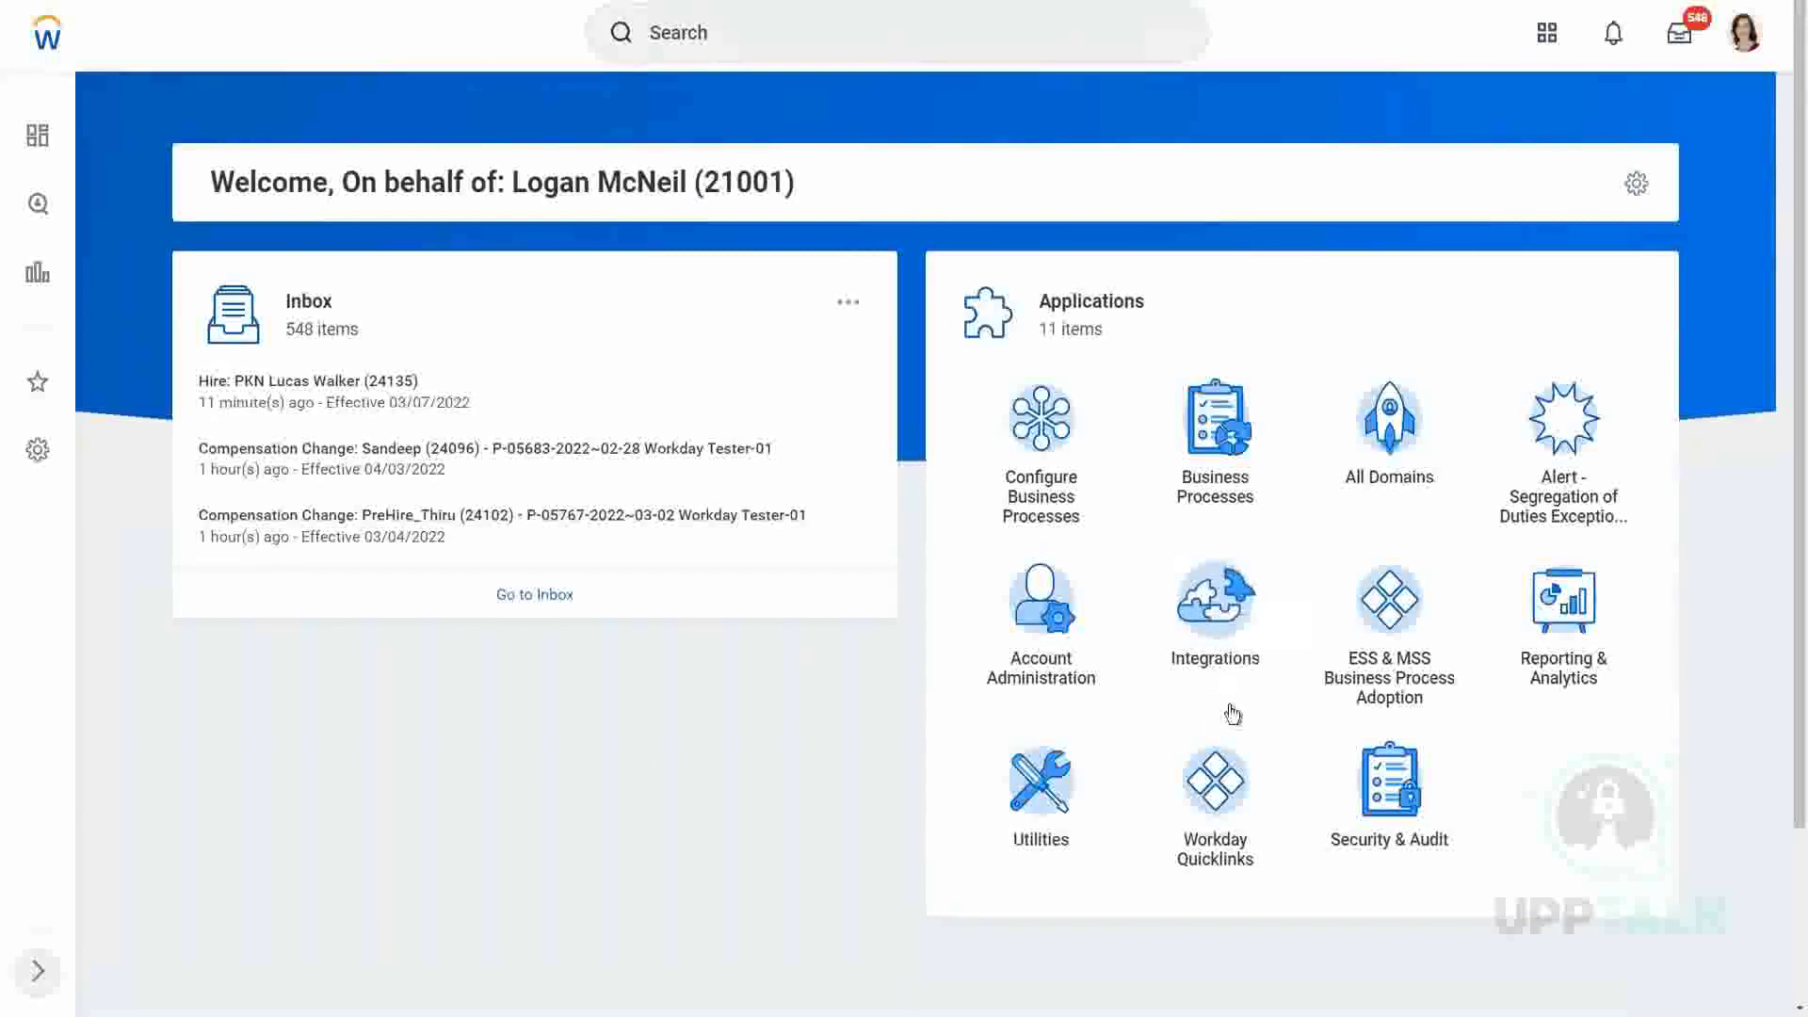
# - Open the Create Integration System task from the Integrations application to view its form
pyautogui.click(1216, 608)
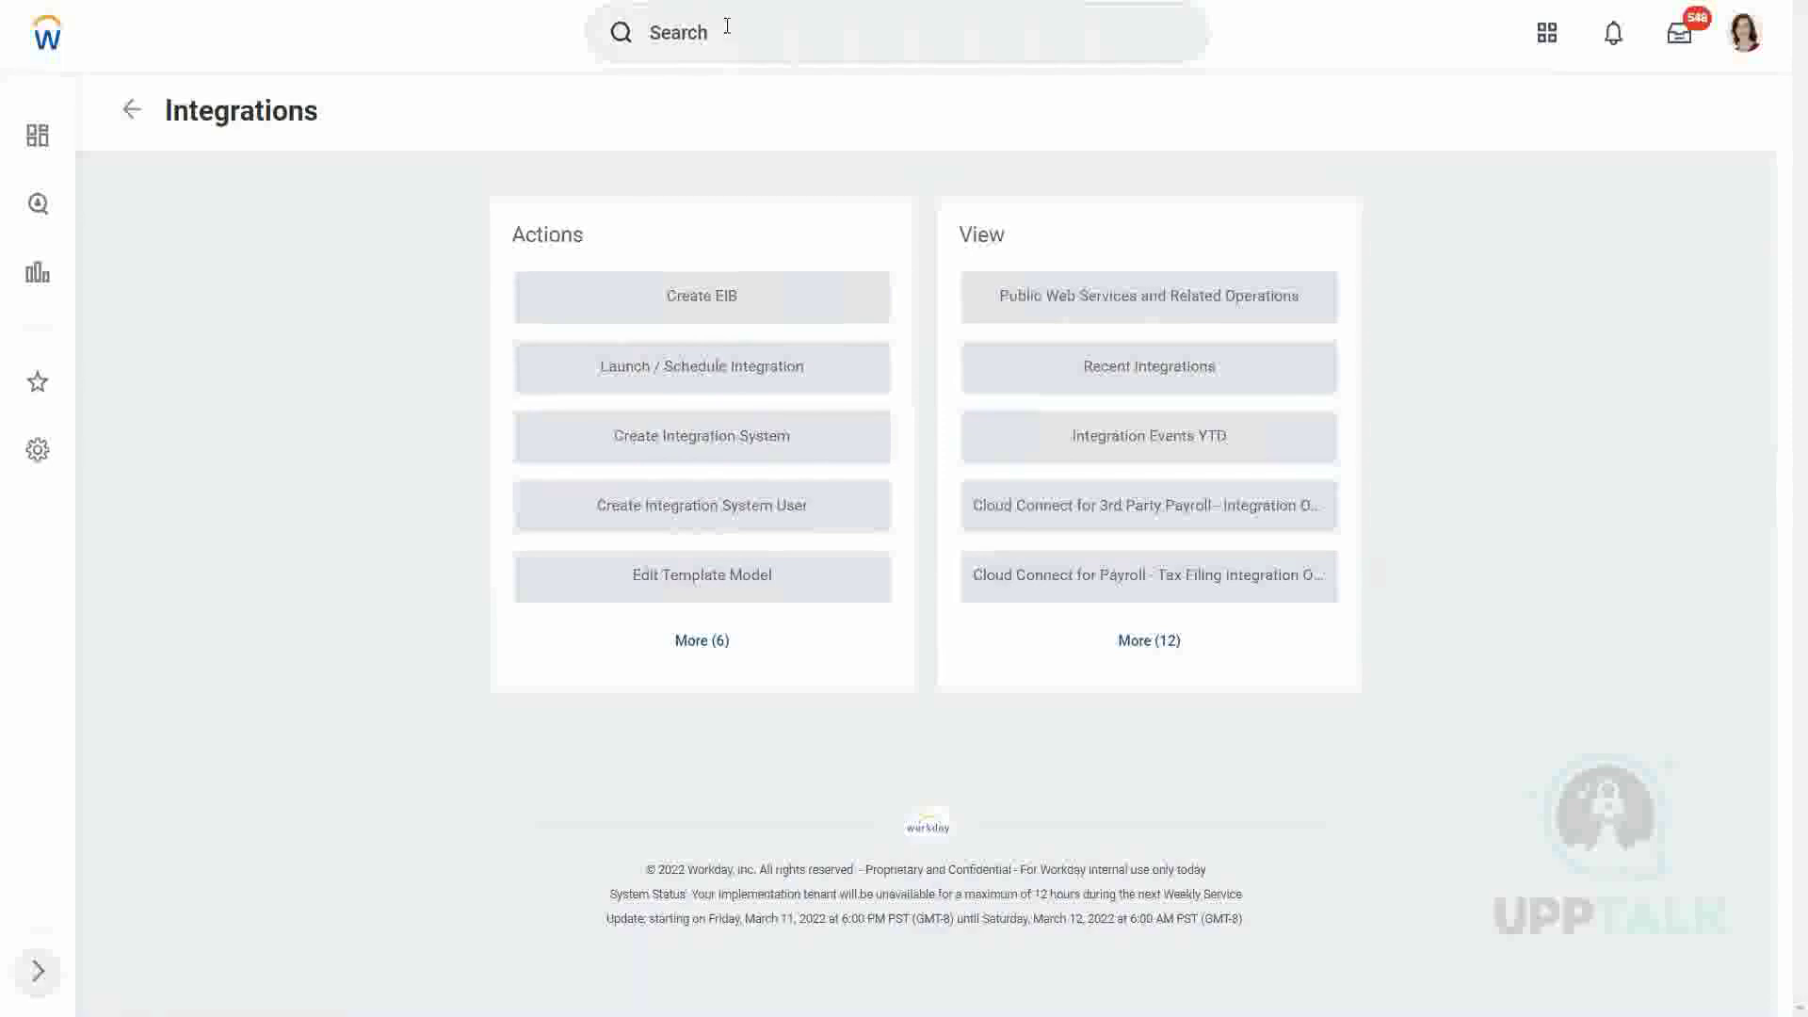
pyautogui.click(696, 438)
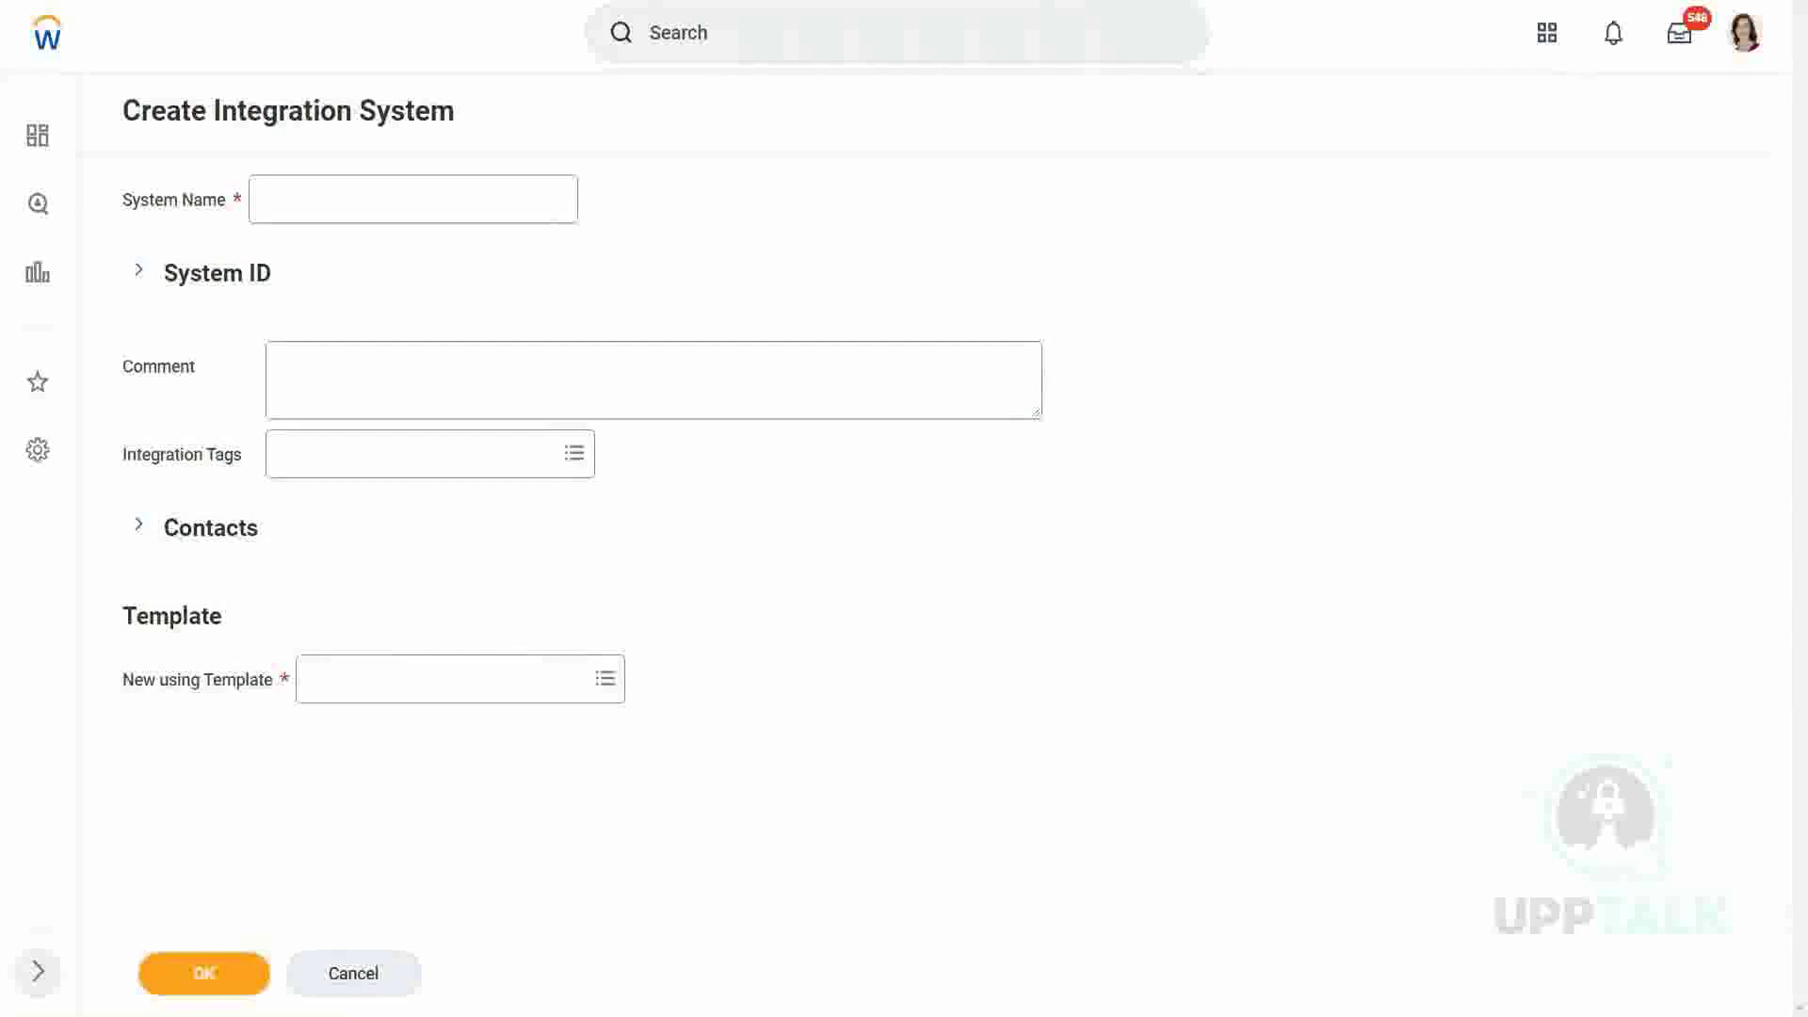
pyautogui.moveTo(123, 111); pyautogui.dragTo(498, 125)
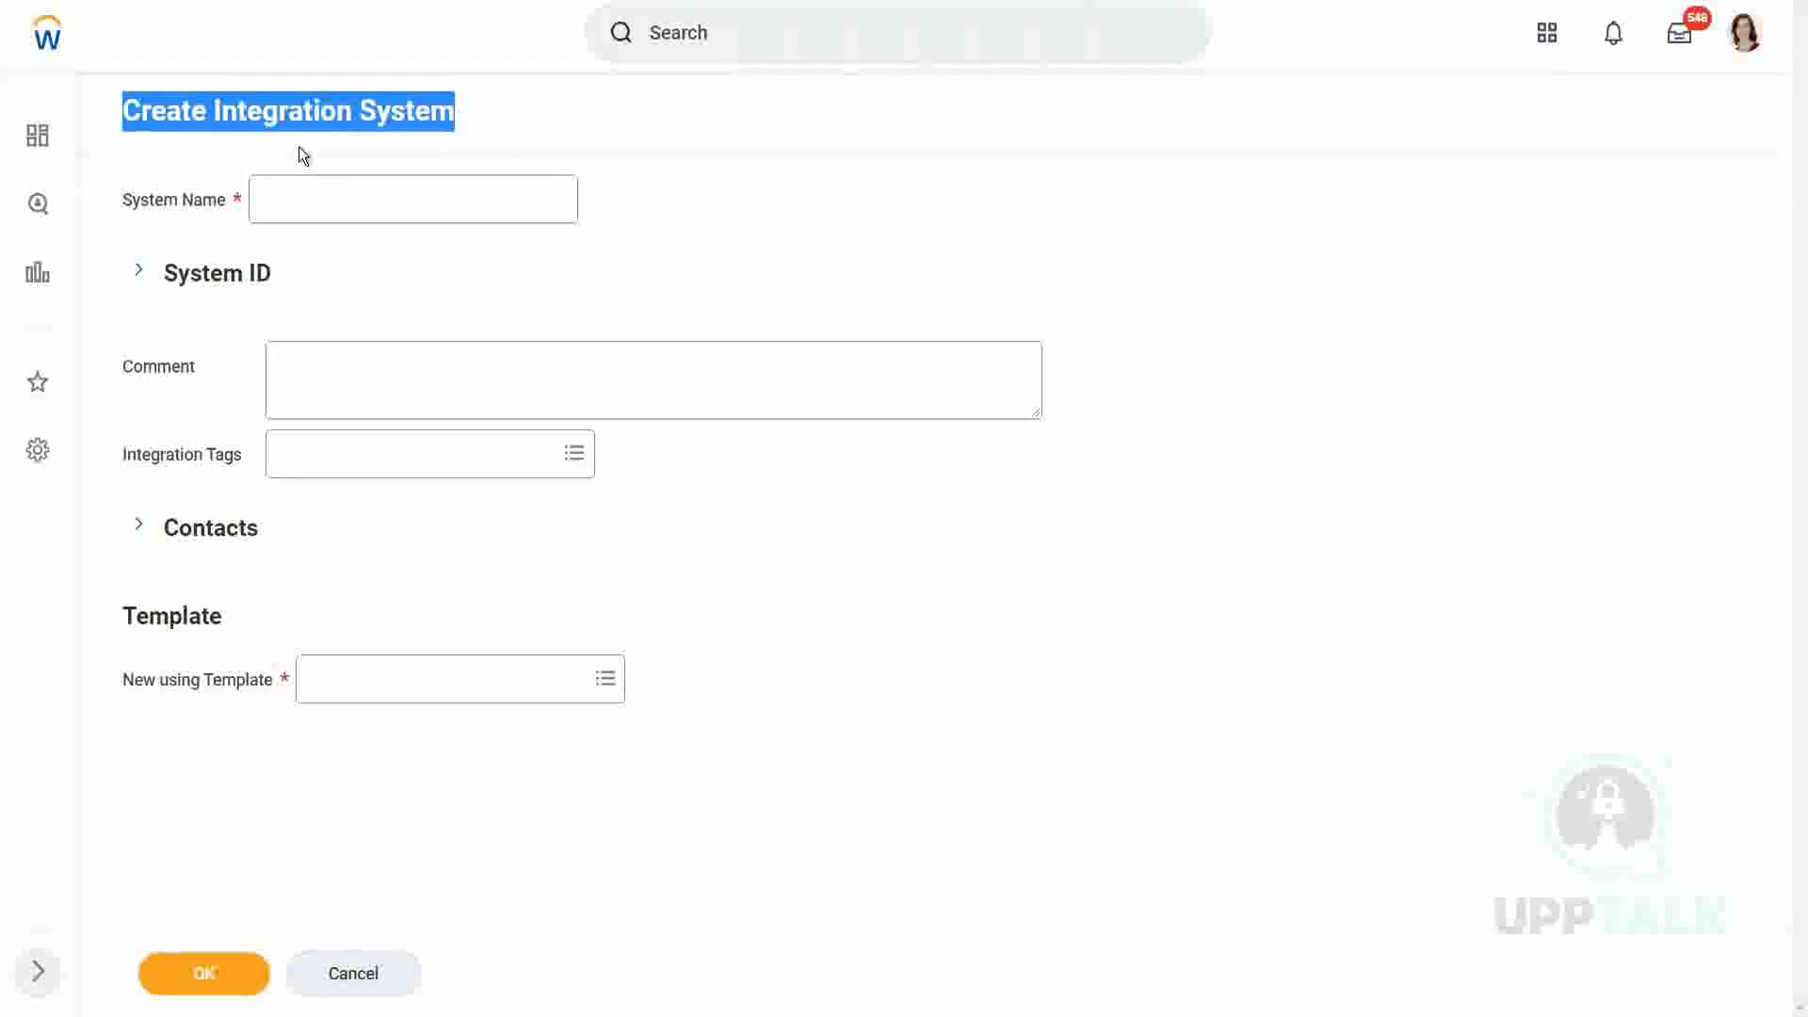
pyautogui.click(793, 193)
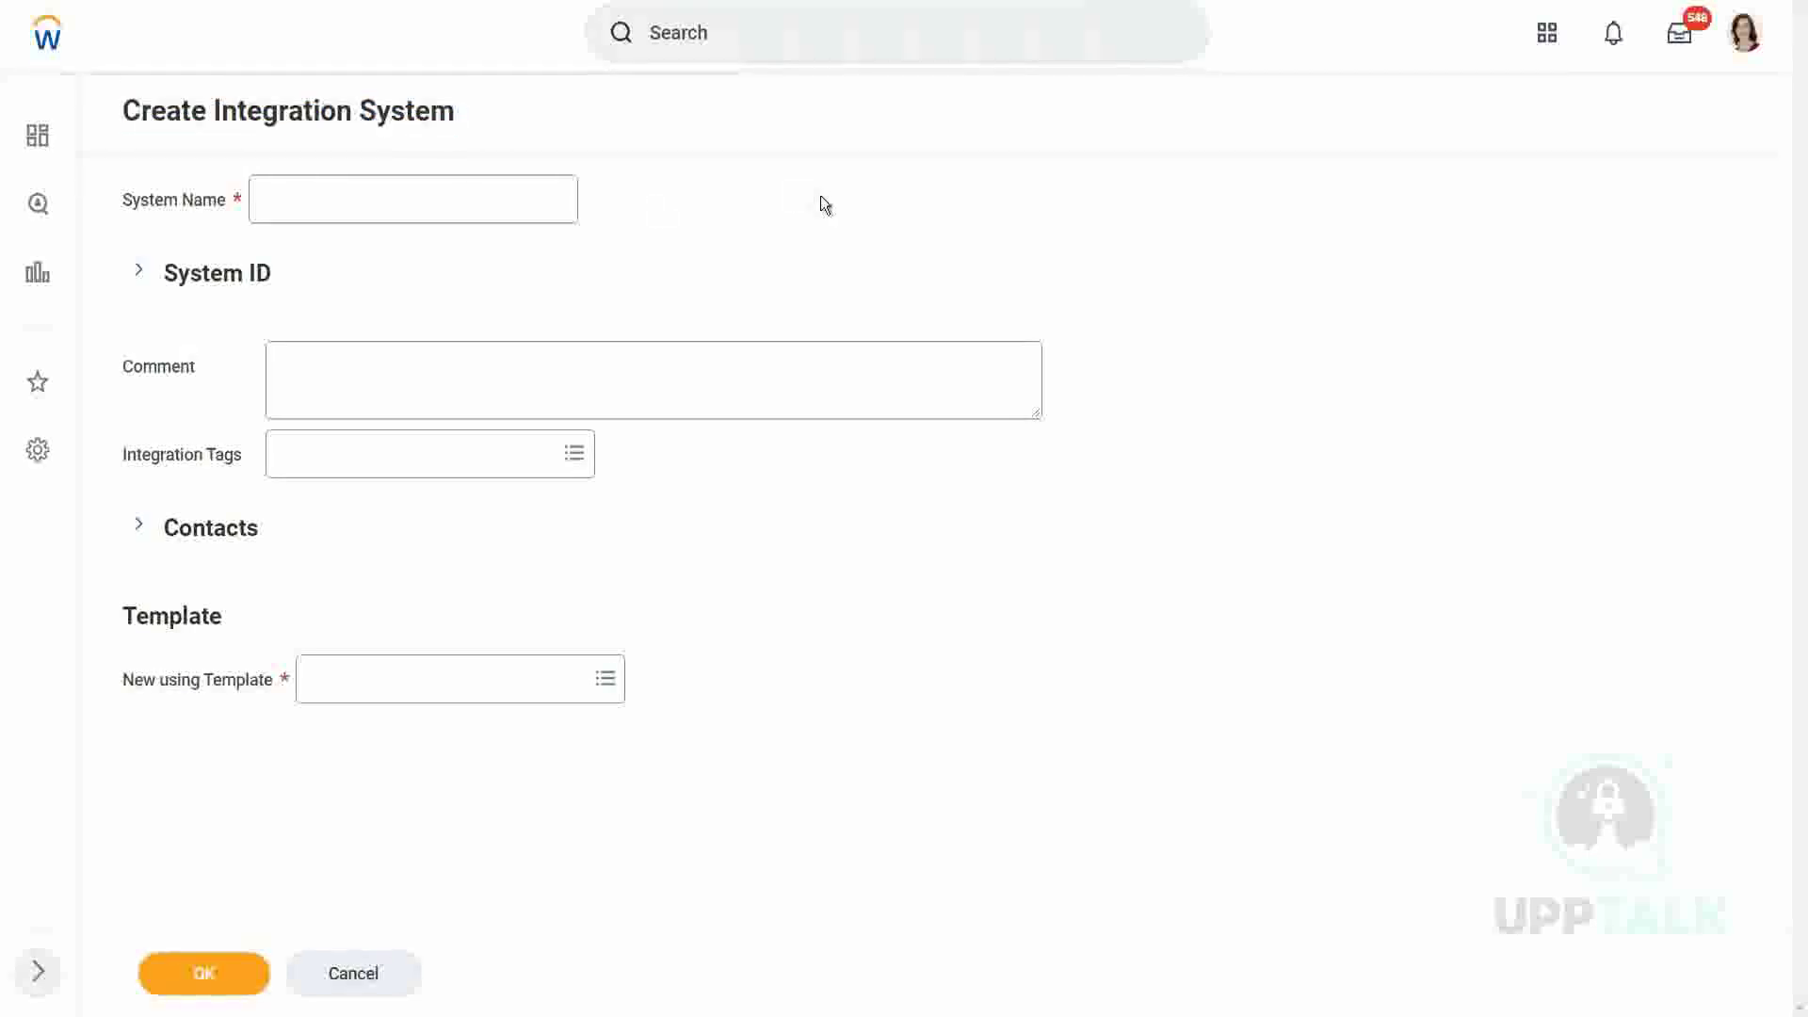
# - Return to the home page and view the full list of apps, closing it when done
pyautogui.click(45, 53)
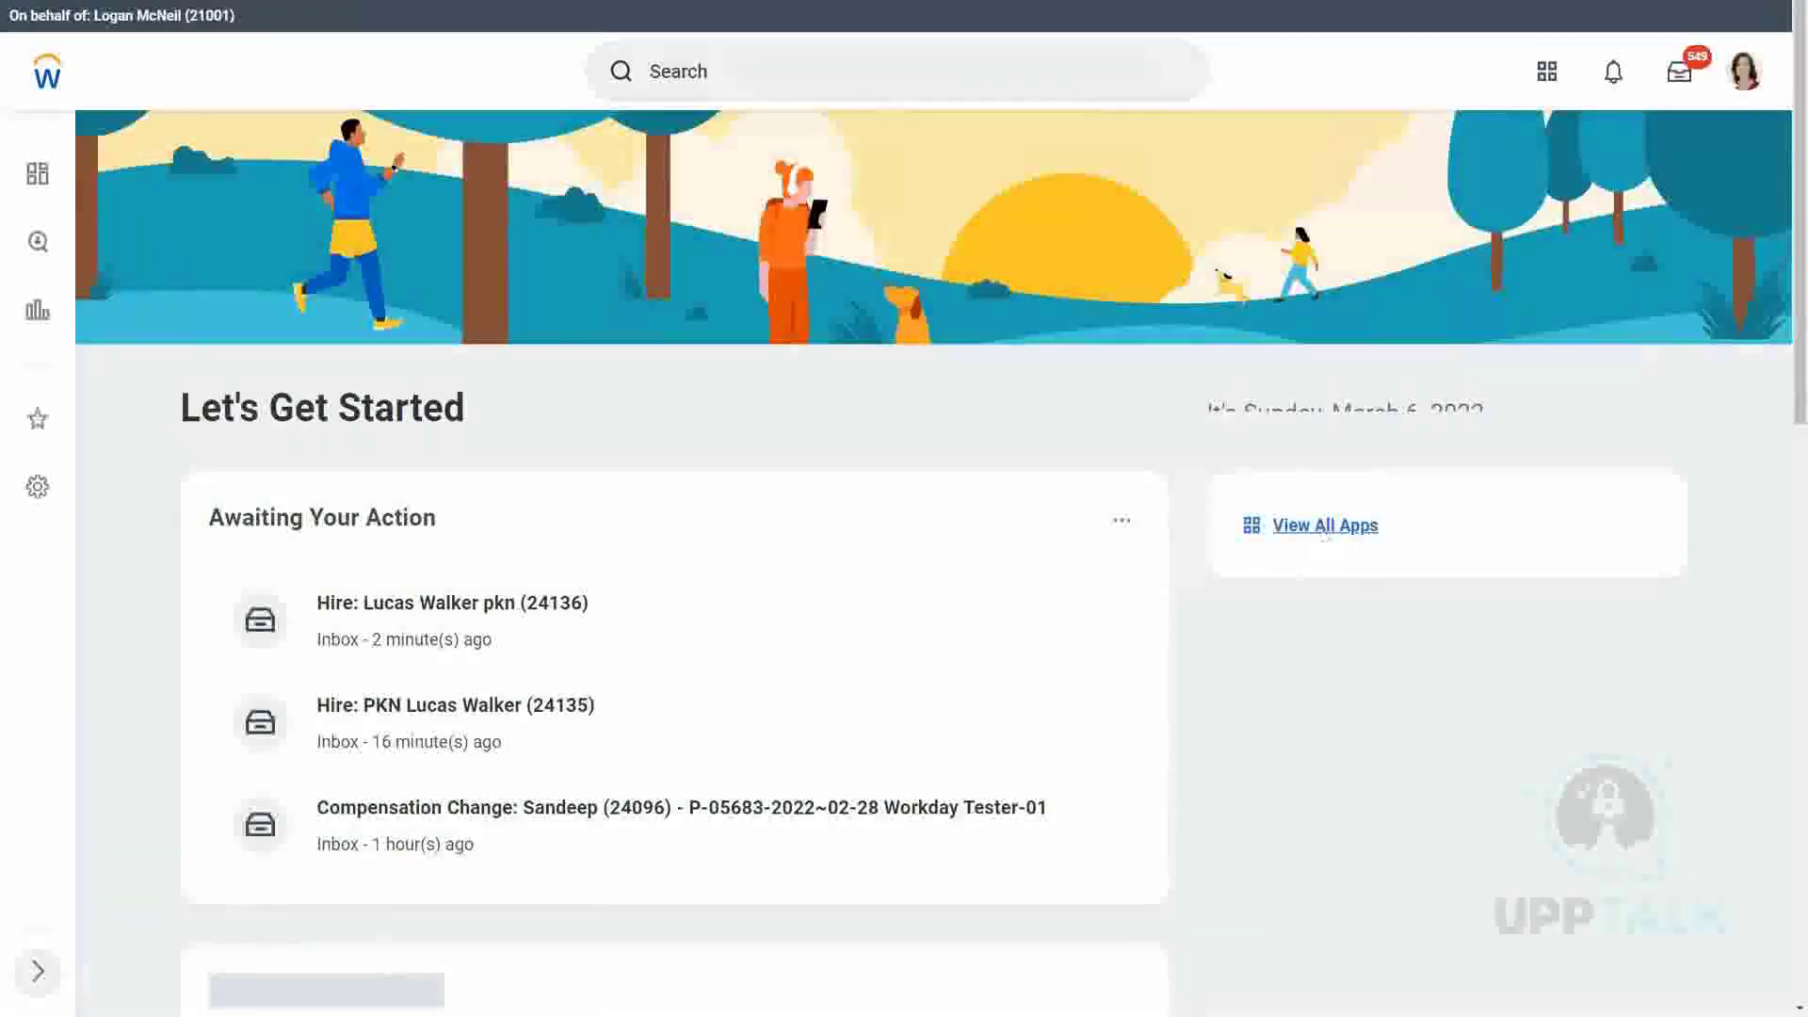
pyautogui.click(1328, 527)
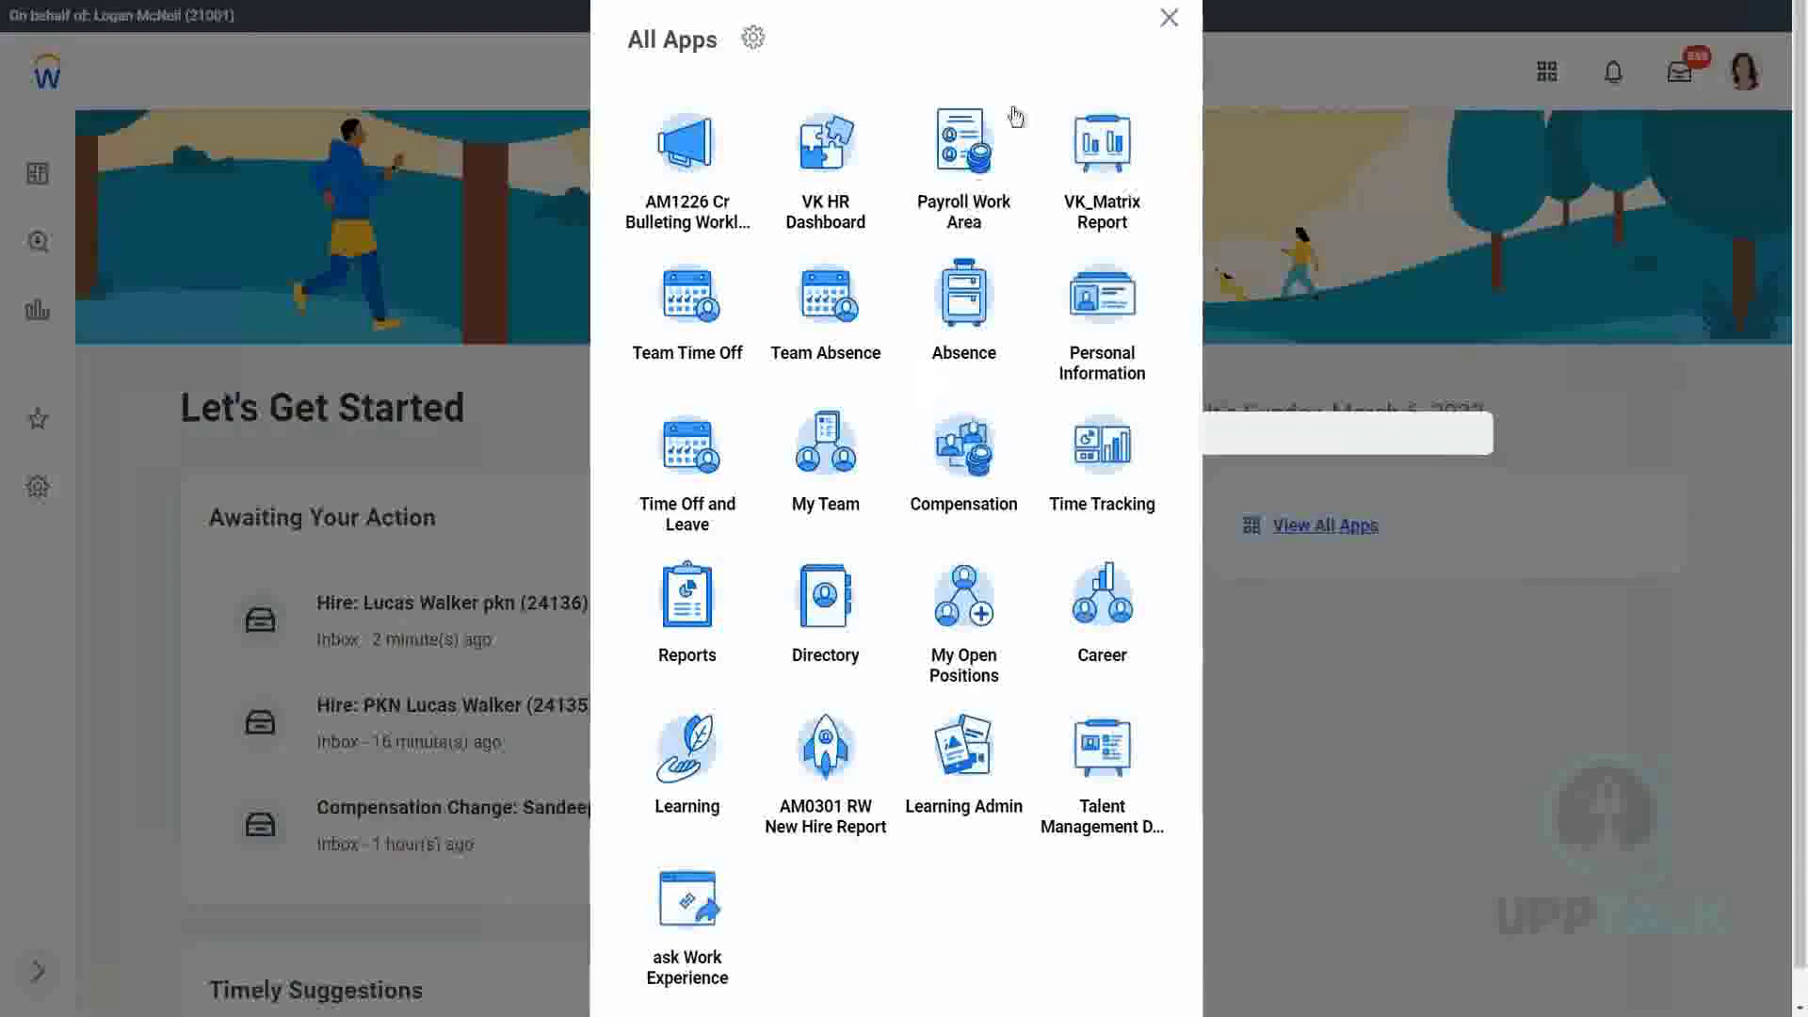
pyautogui.click(1170, 21)
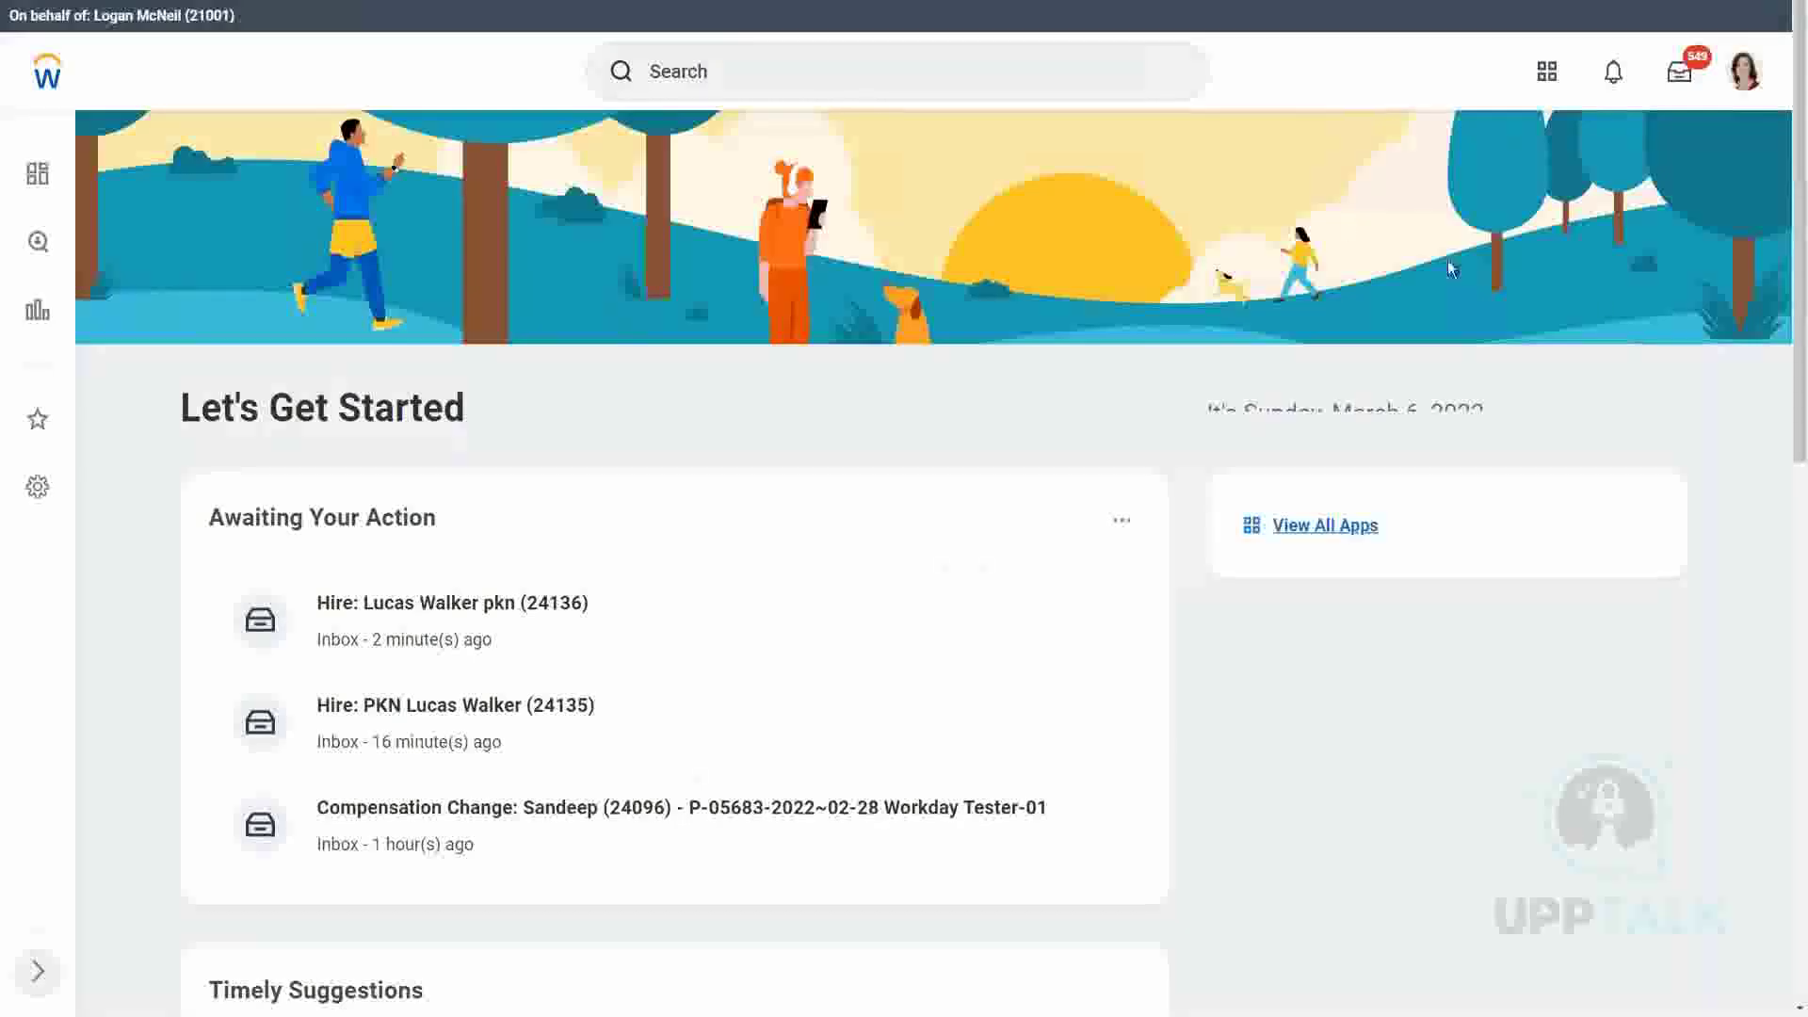
# - Open the Workbench and its Integrations application
pyautogui.click(1743, 70)
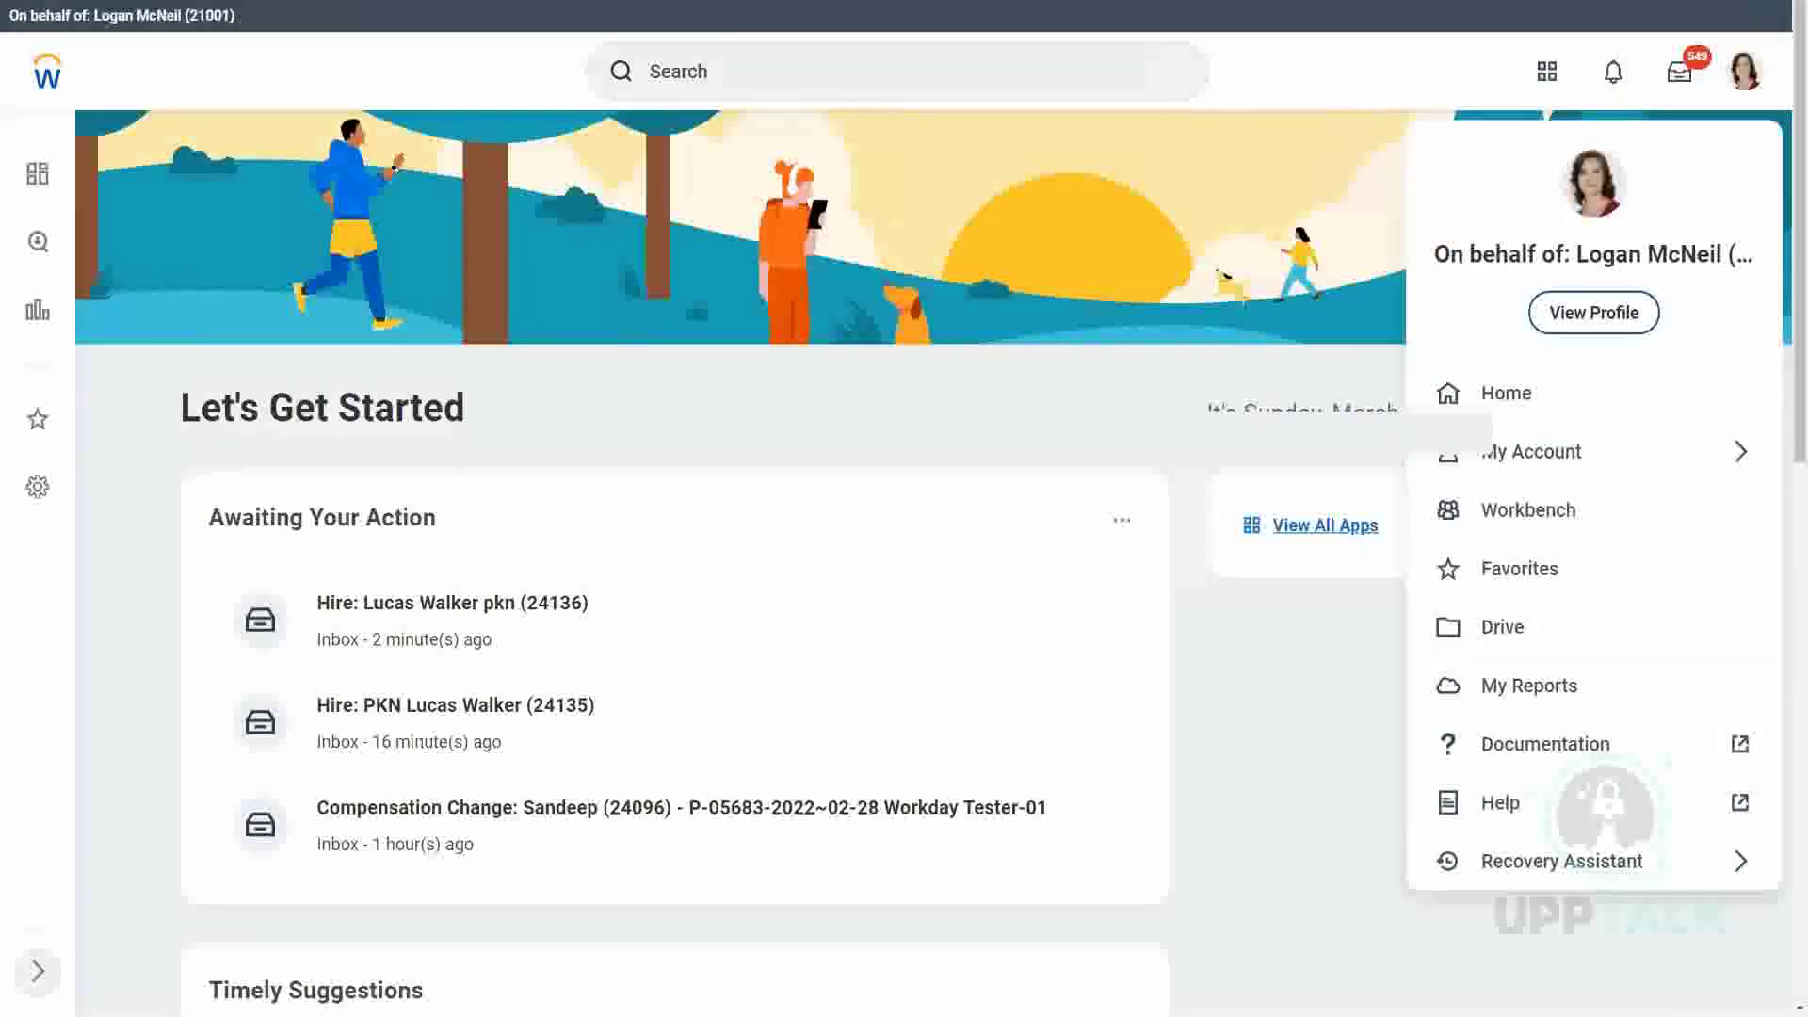
pyautogui.click(1537, 524)
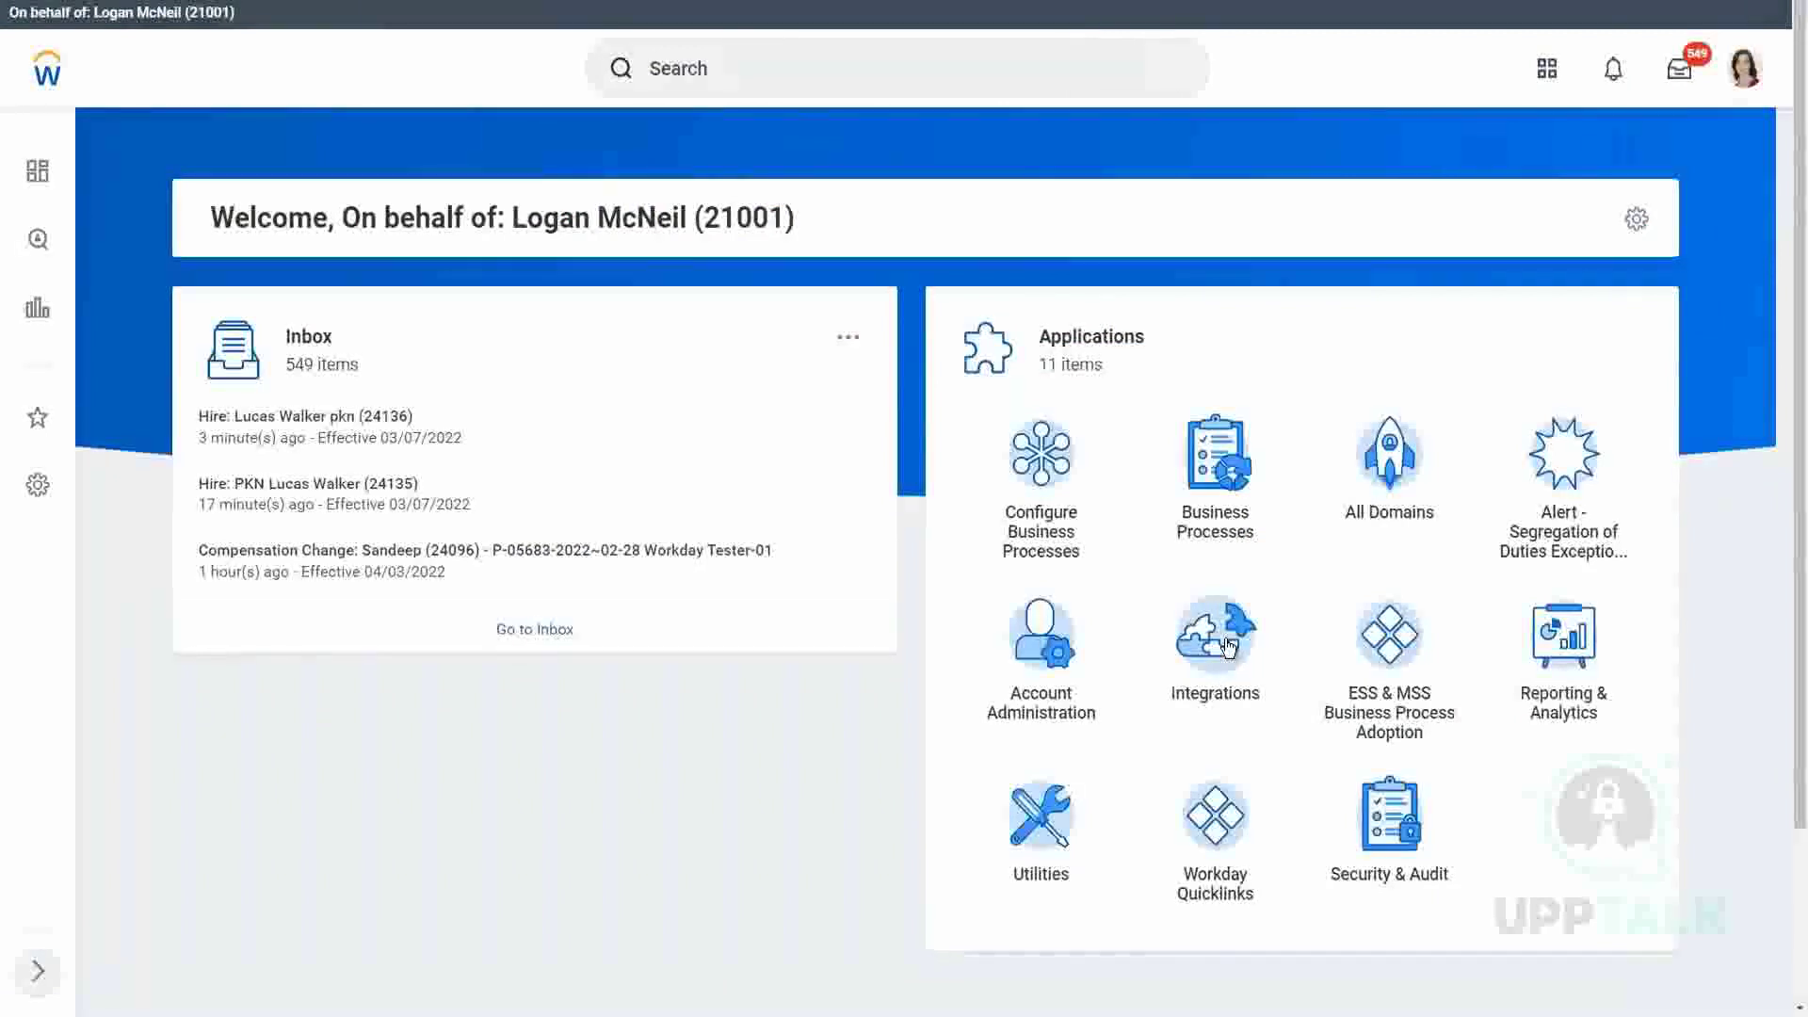
pyautogui.click(1215, 642)
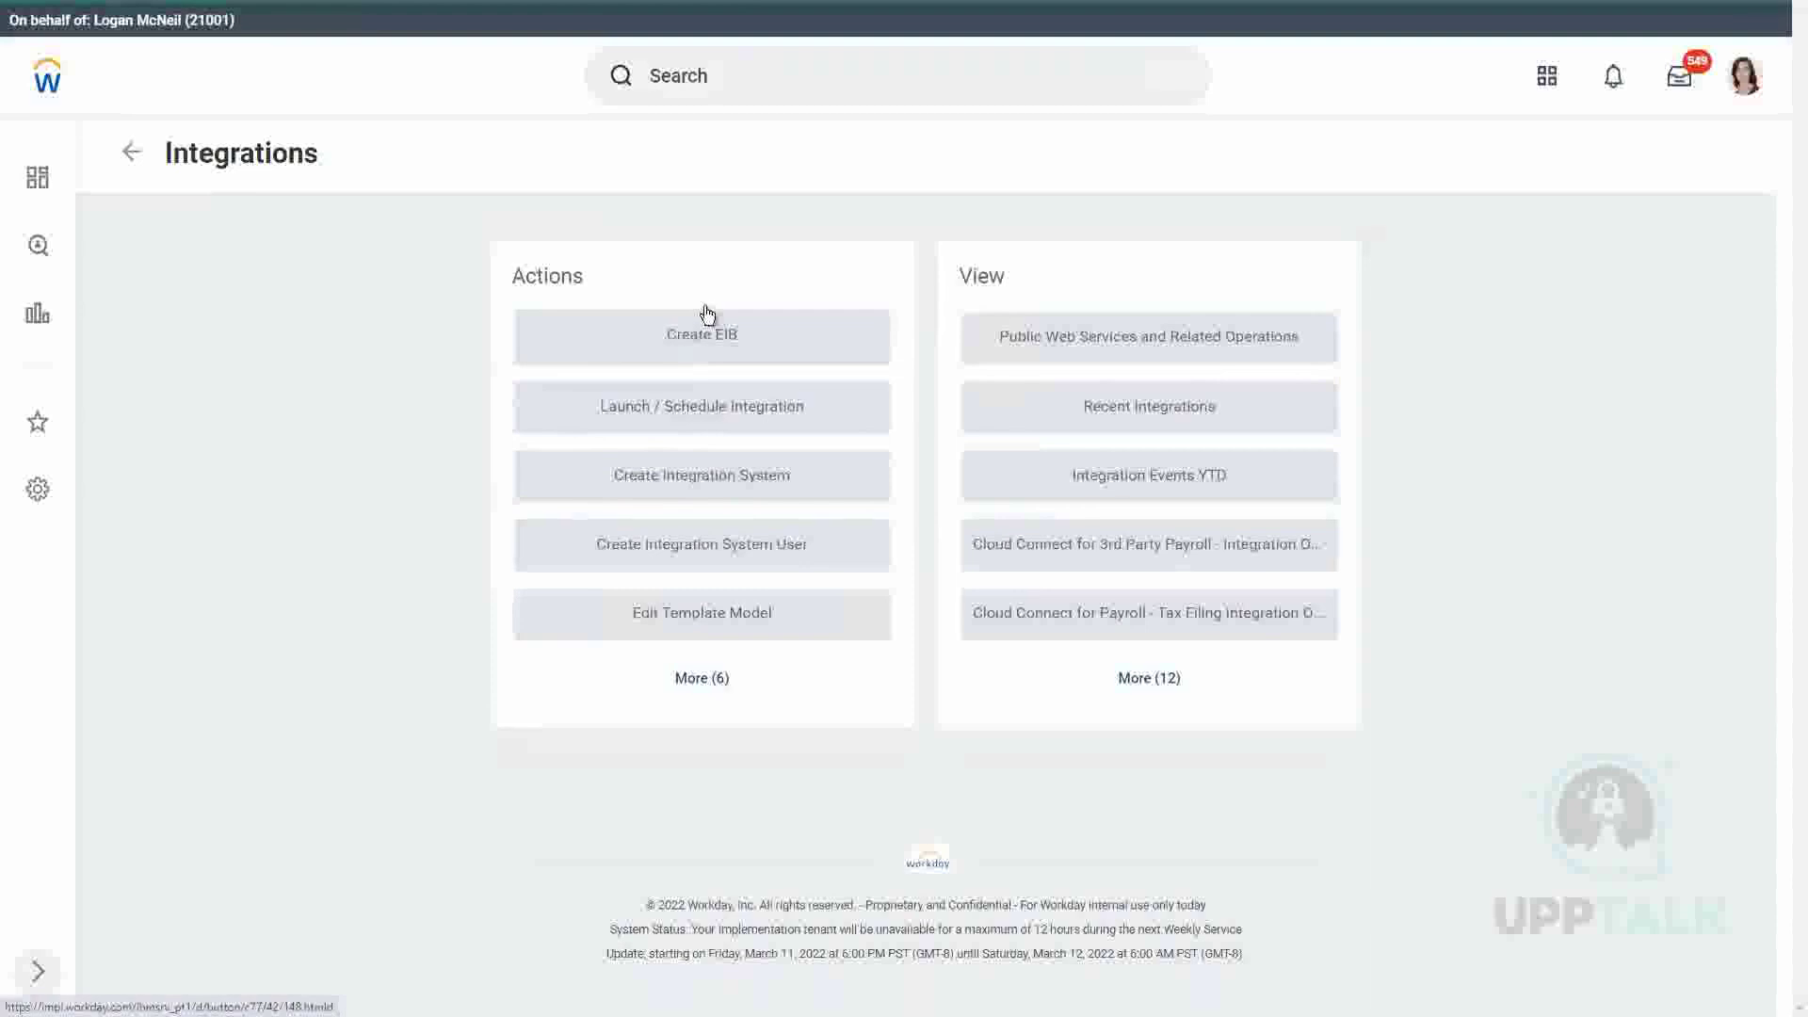
# - Search for "create eib" and "create int sys", and view the Create Integration System task before cancelling it
pyautogui.click(744, 74)
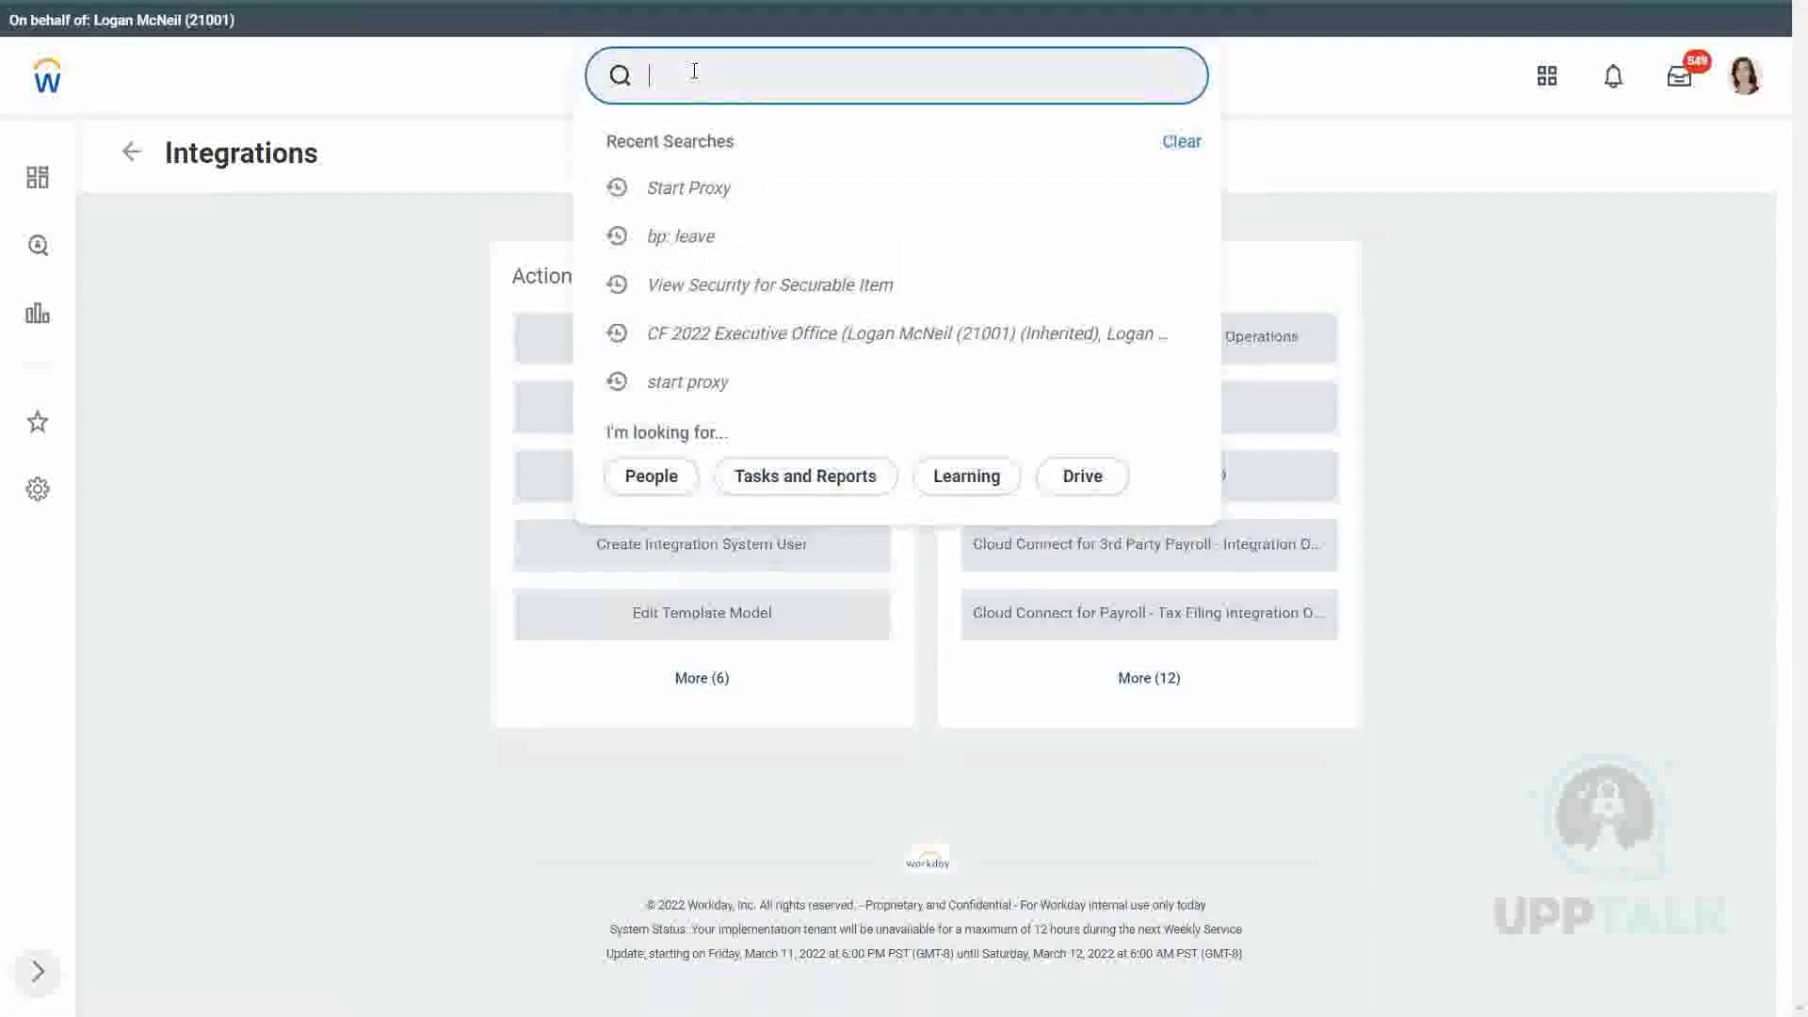
pyautogui.write('create eib')
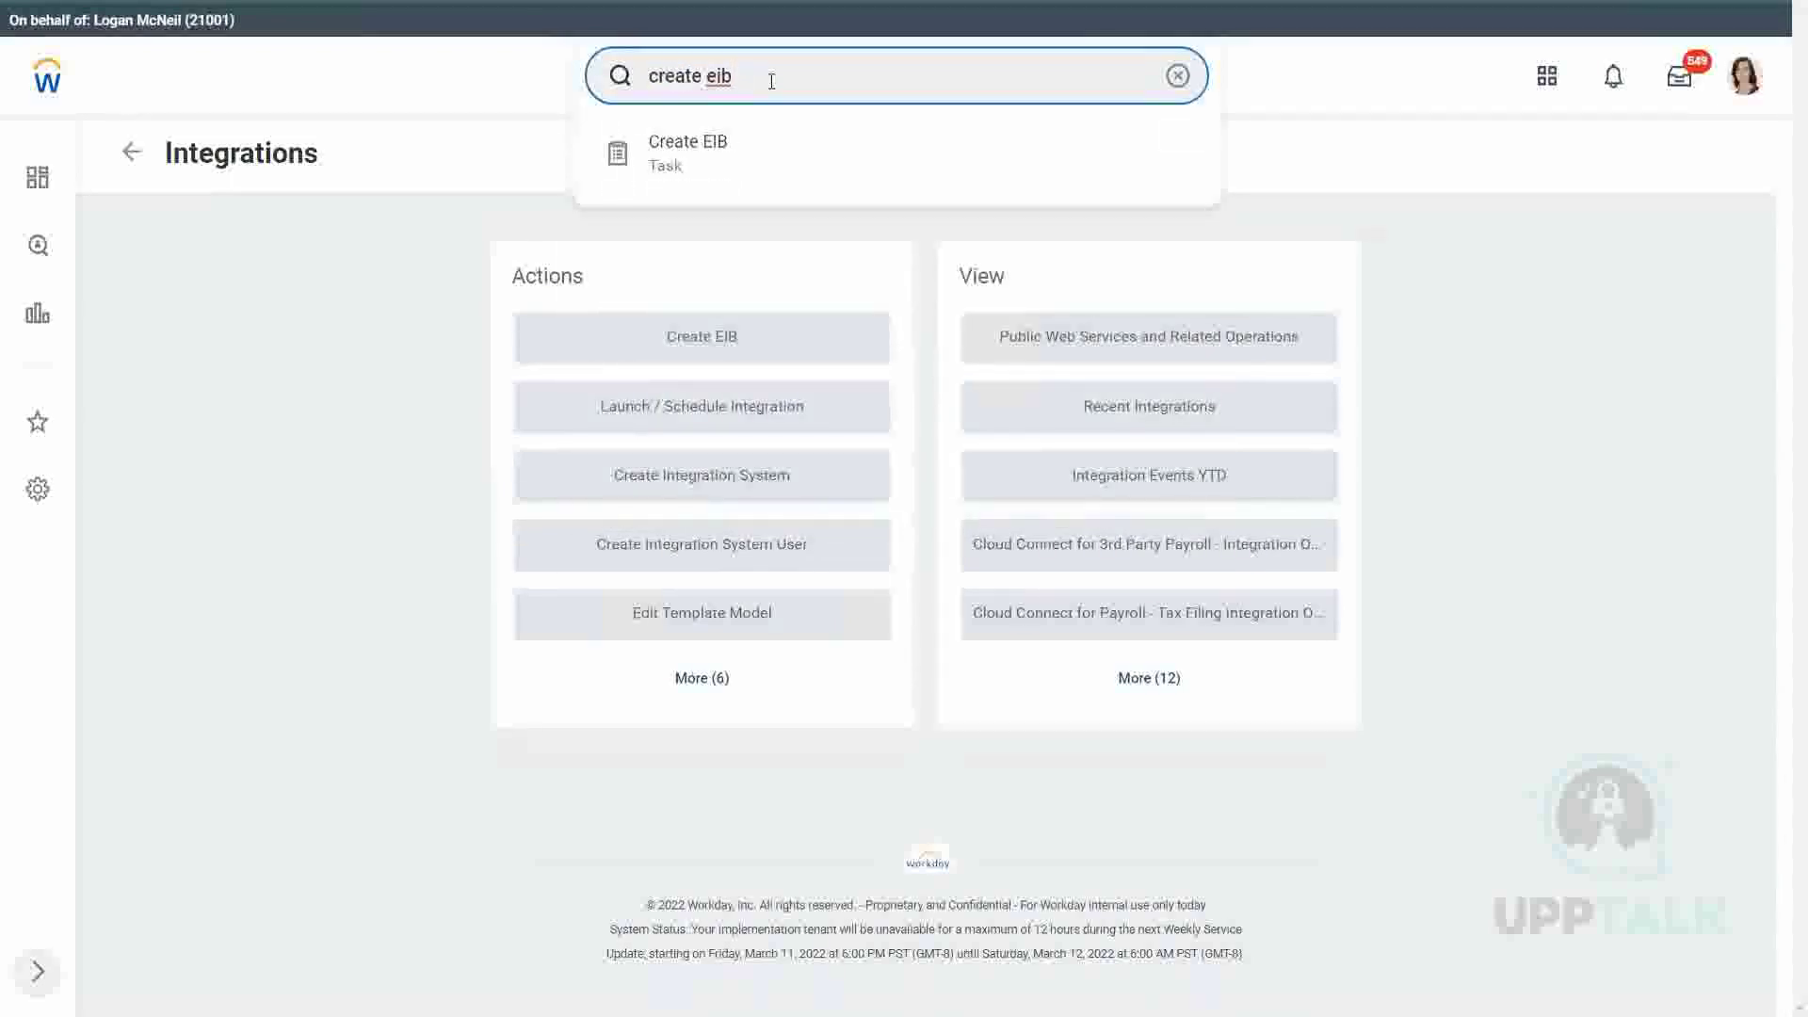
pyautogui.press('BackSpace')
pyautogui.press('BackSpace')
pyautogui.press('BackSpace')
pyautogui.write('int sys')
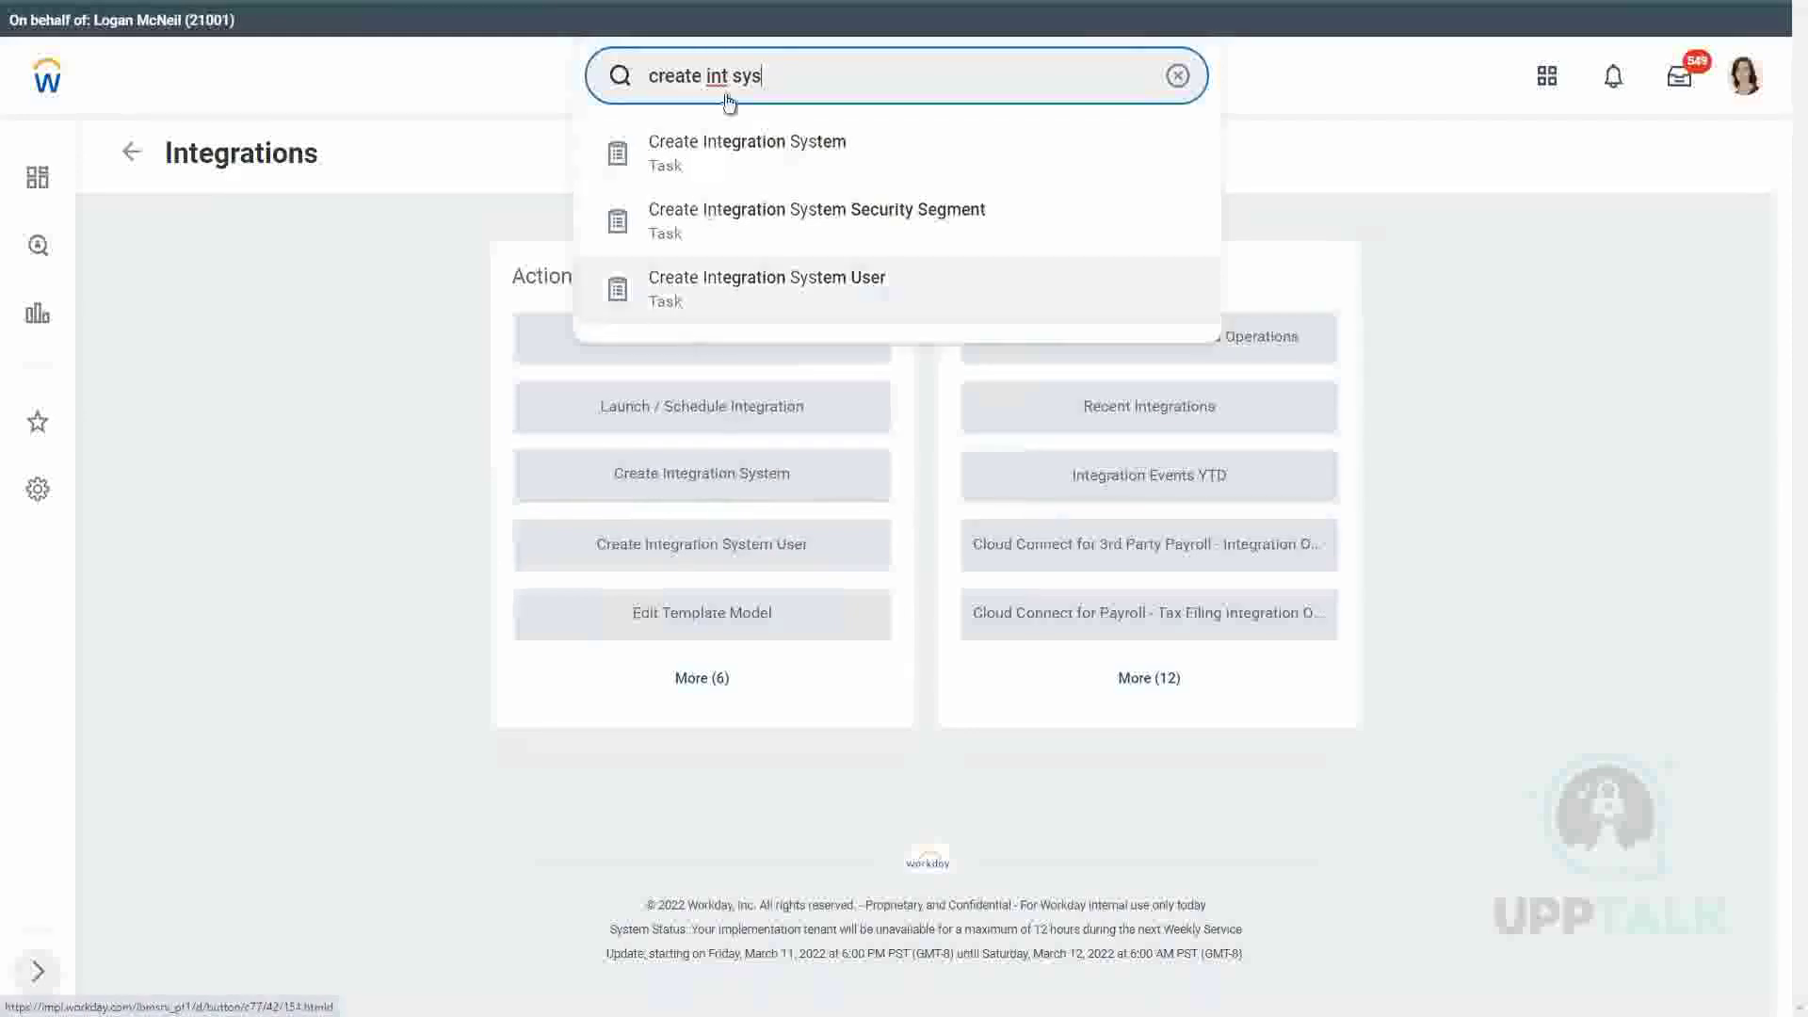
pyautogui.click(739, 158)
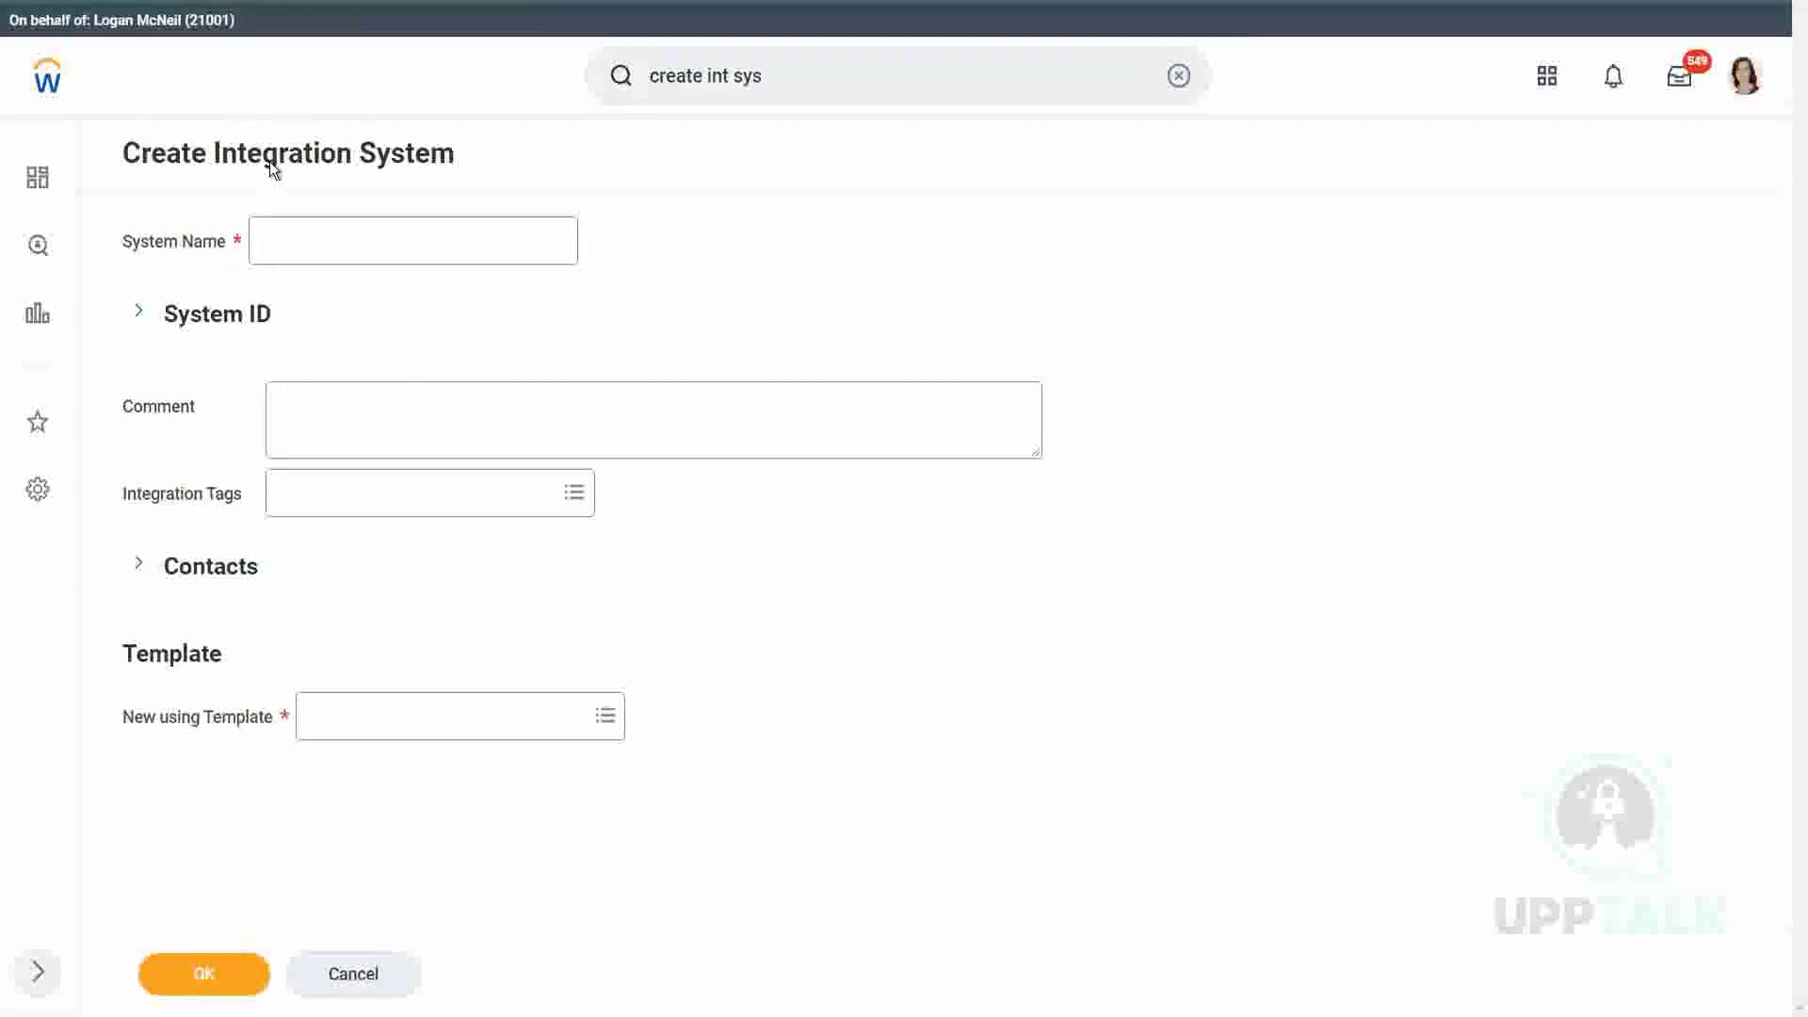
pyautogui.click(354, 980)
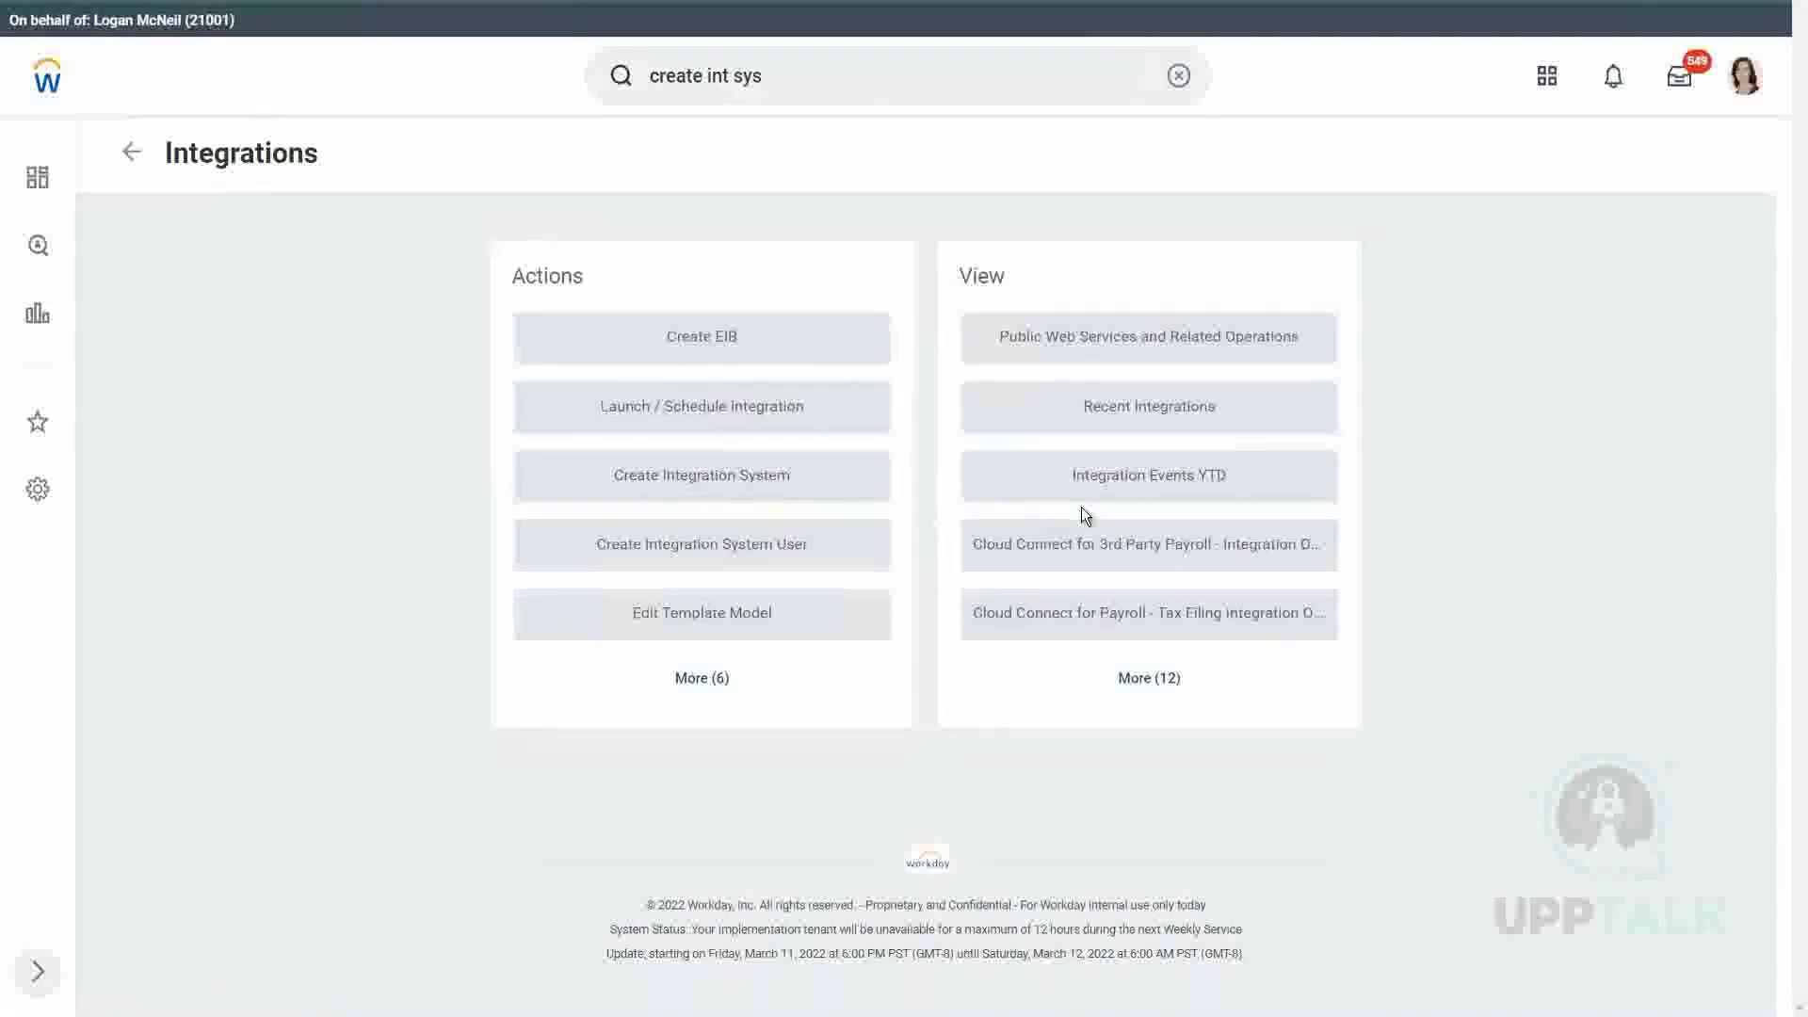
# - Return to the Workbench page and open the configuration of its optional worklets
pyautogui.click(131, 165)
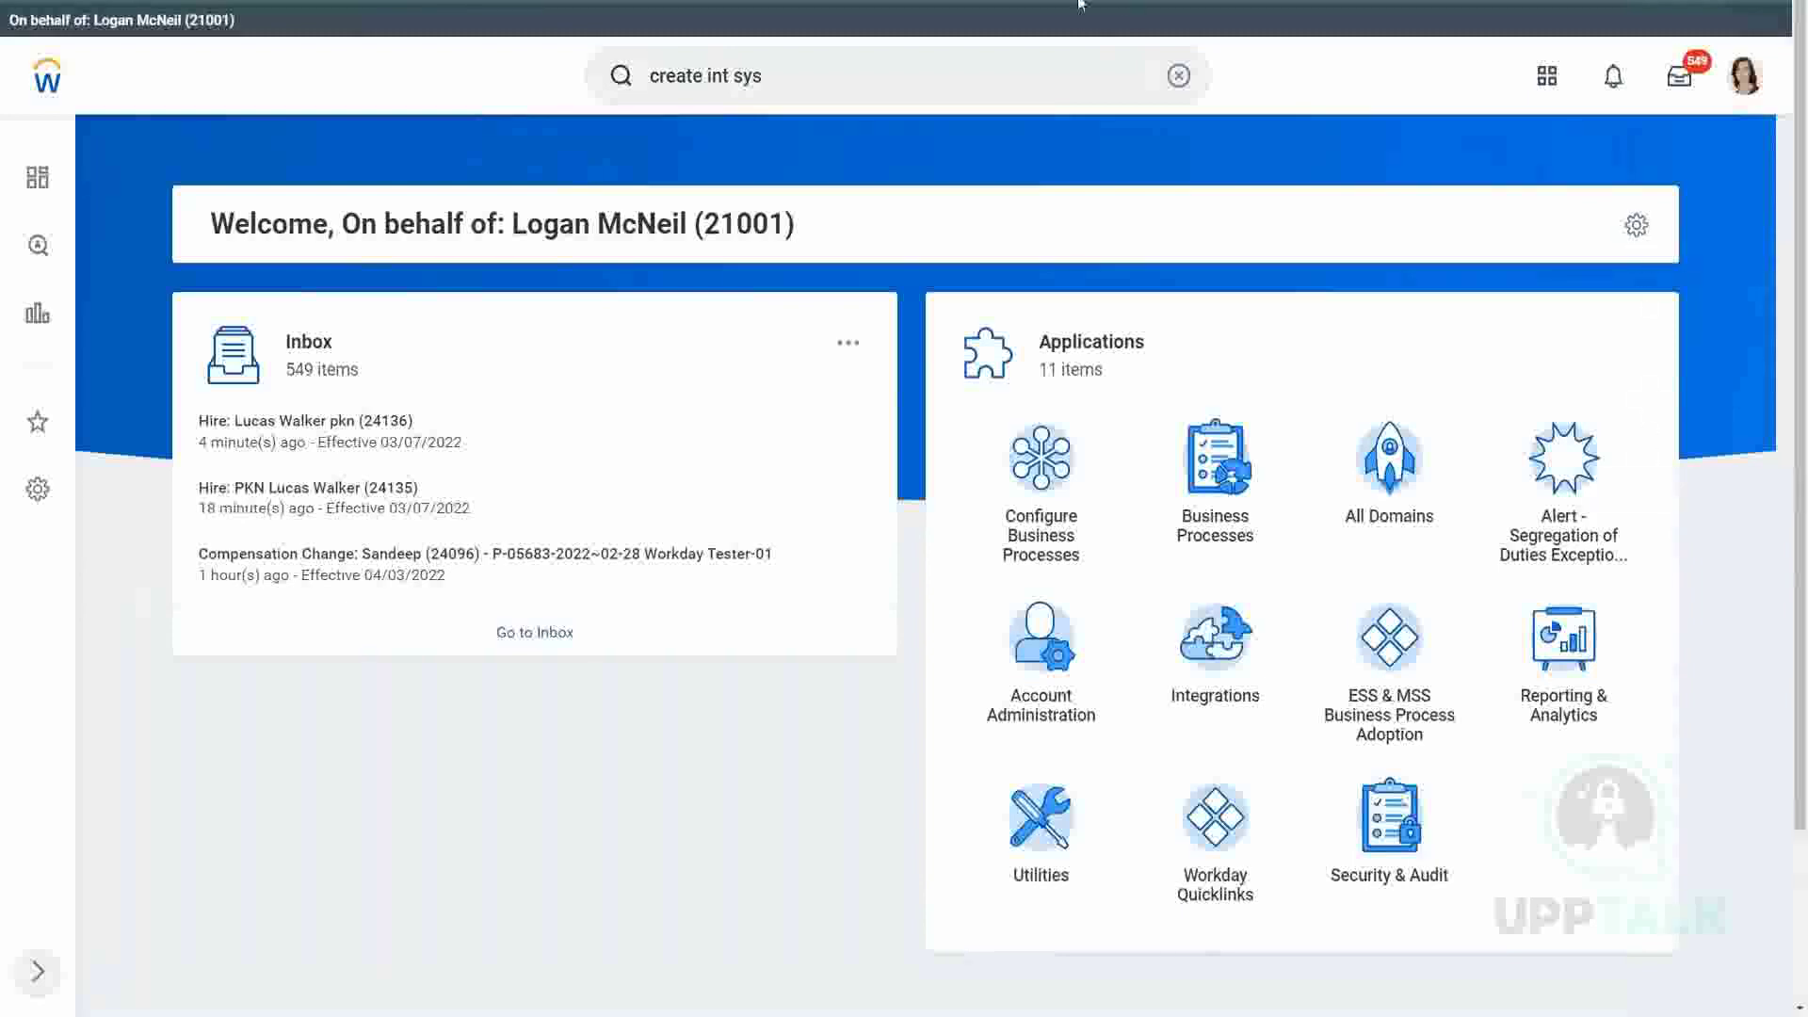
pyautogui.moveTo(1257, 214)
pyautogui.mouseDown()
pyautogui.moveTo(1601, 217)
pyautogui.moveTo(1563, 243)
pyautogui.mouseUp()
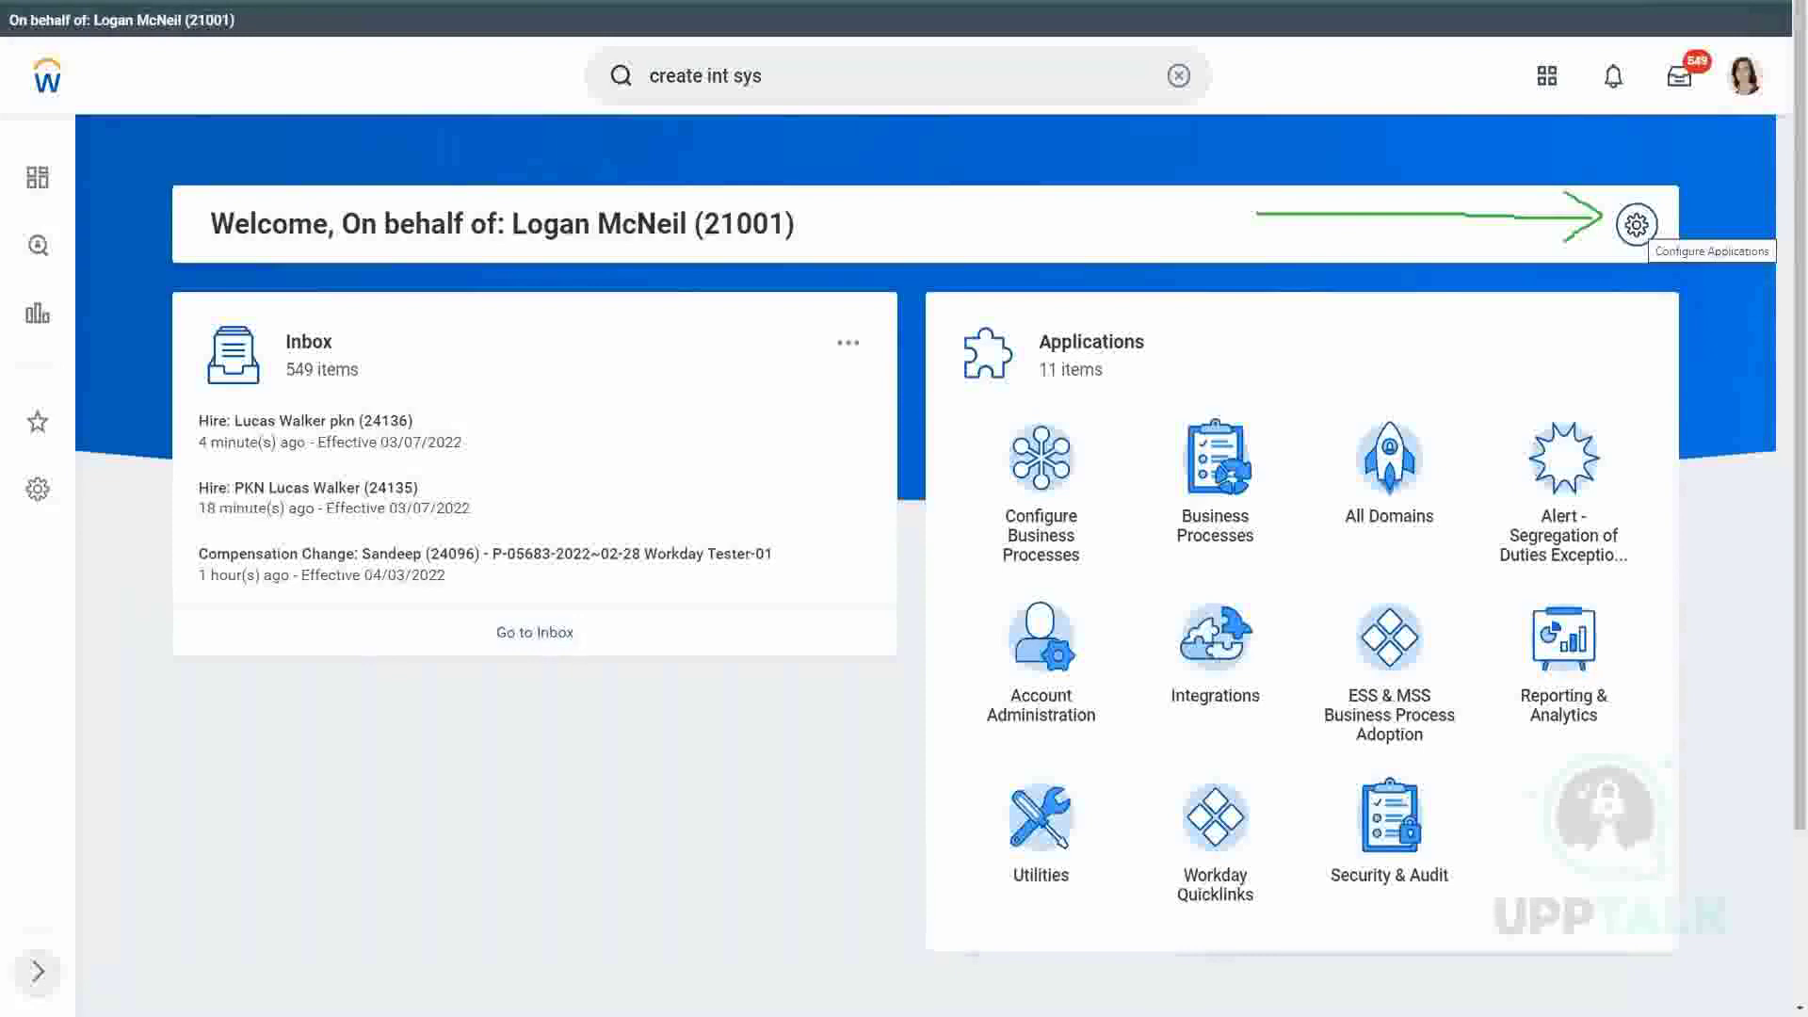
pyautogui.click(1637, 224)
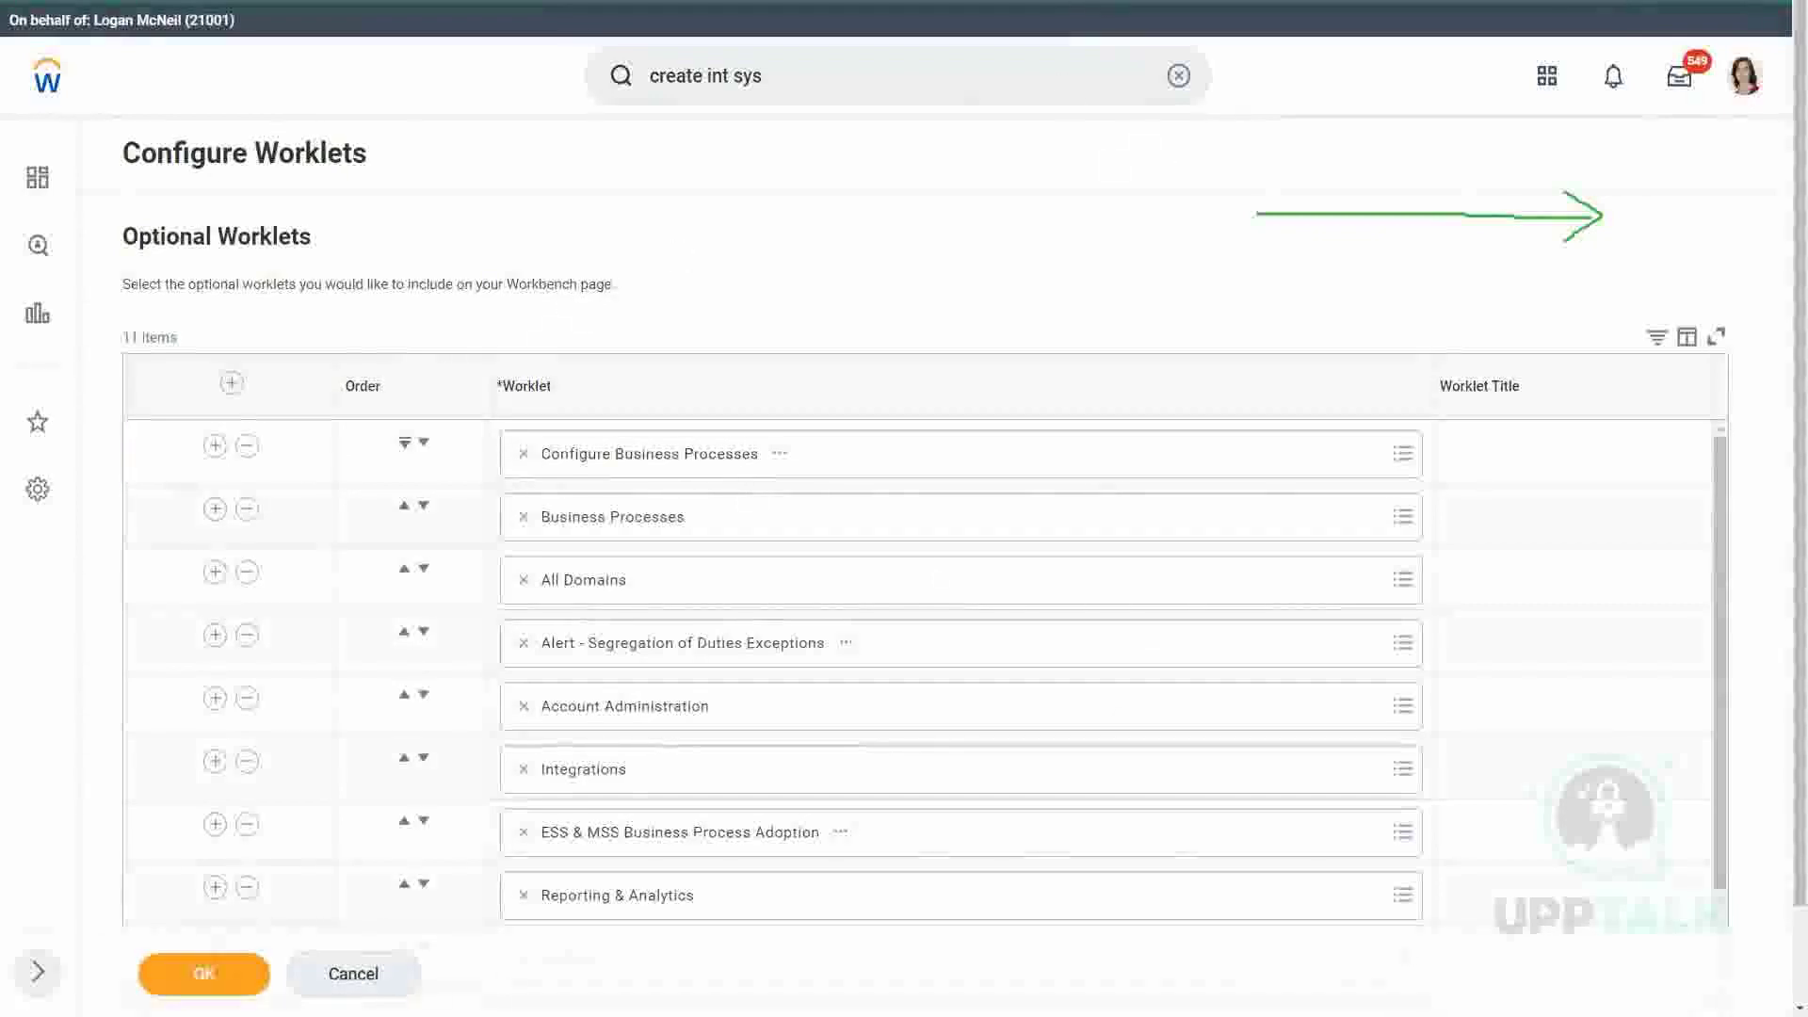
pyautogui.click(1118, 111)
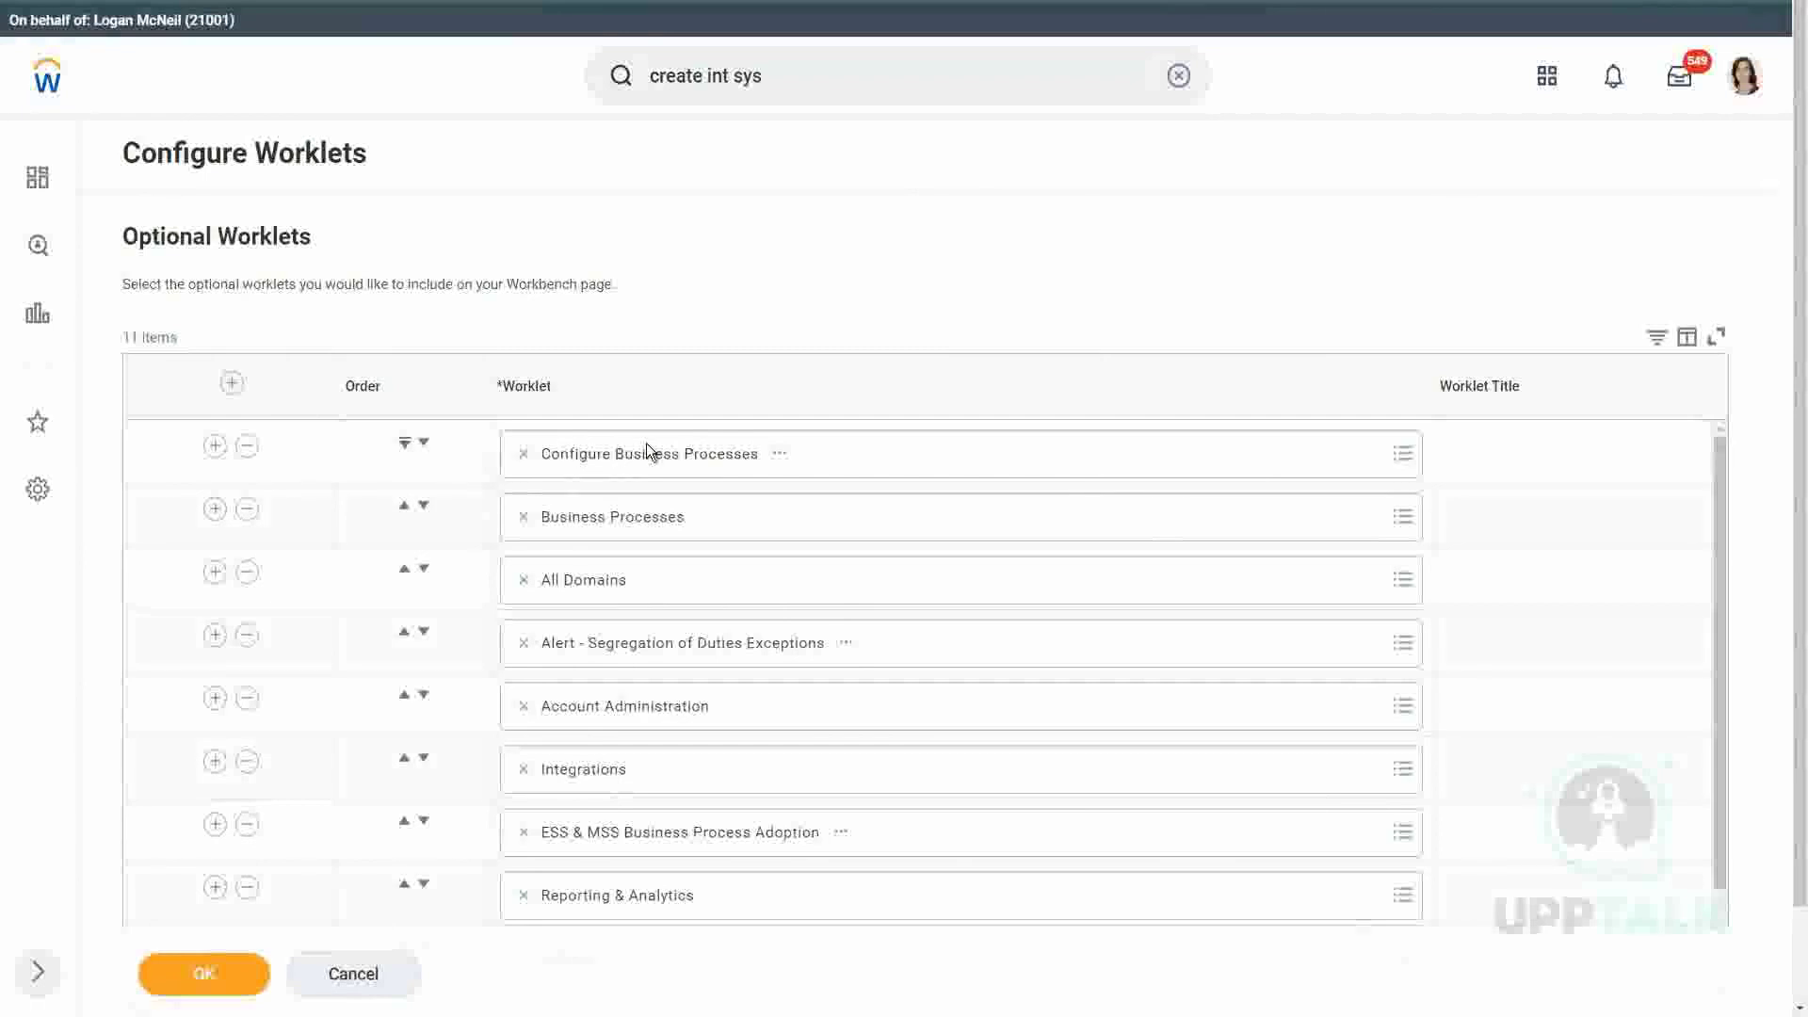
# - Move the Integrations worklet up to first place in the order and save the worklet configuration
pyautogui.click(405, 758)
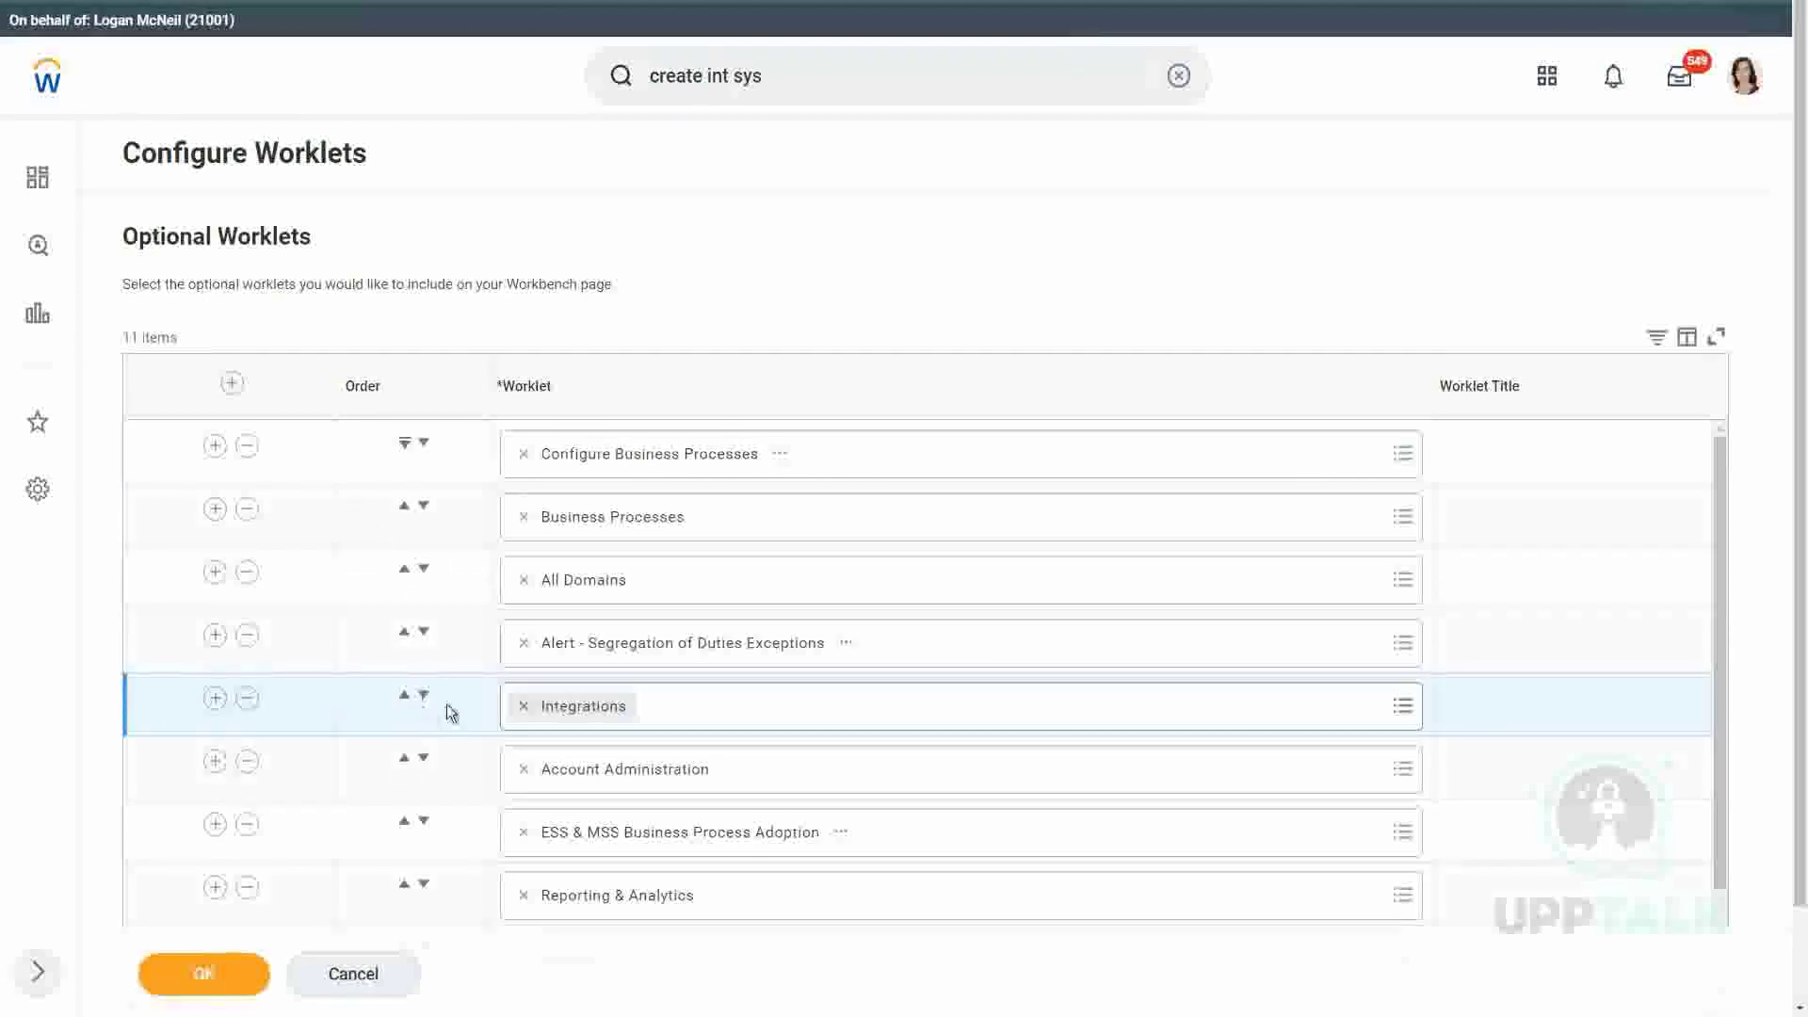
pyautogui.click(404, 697)
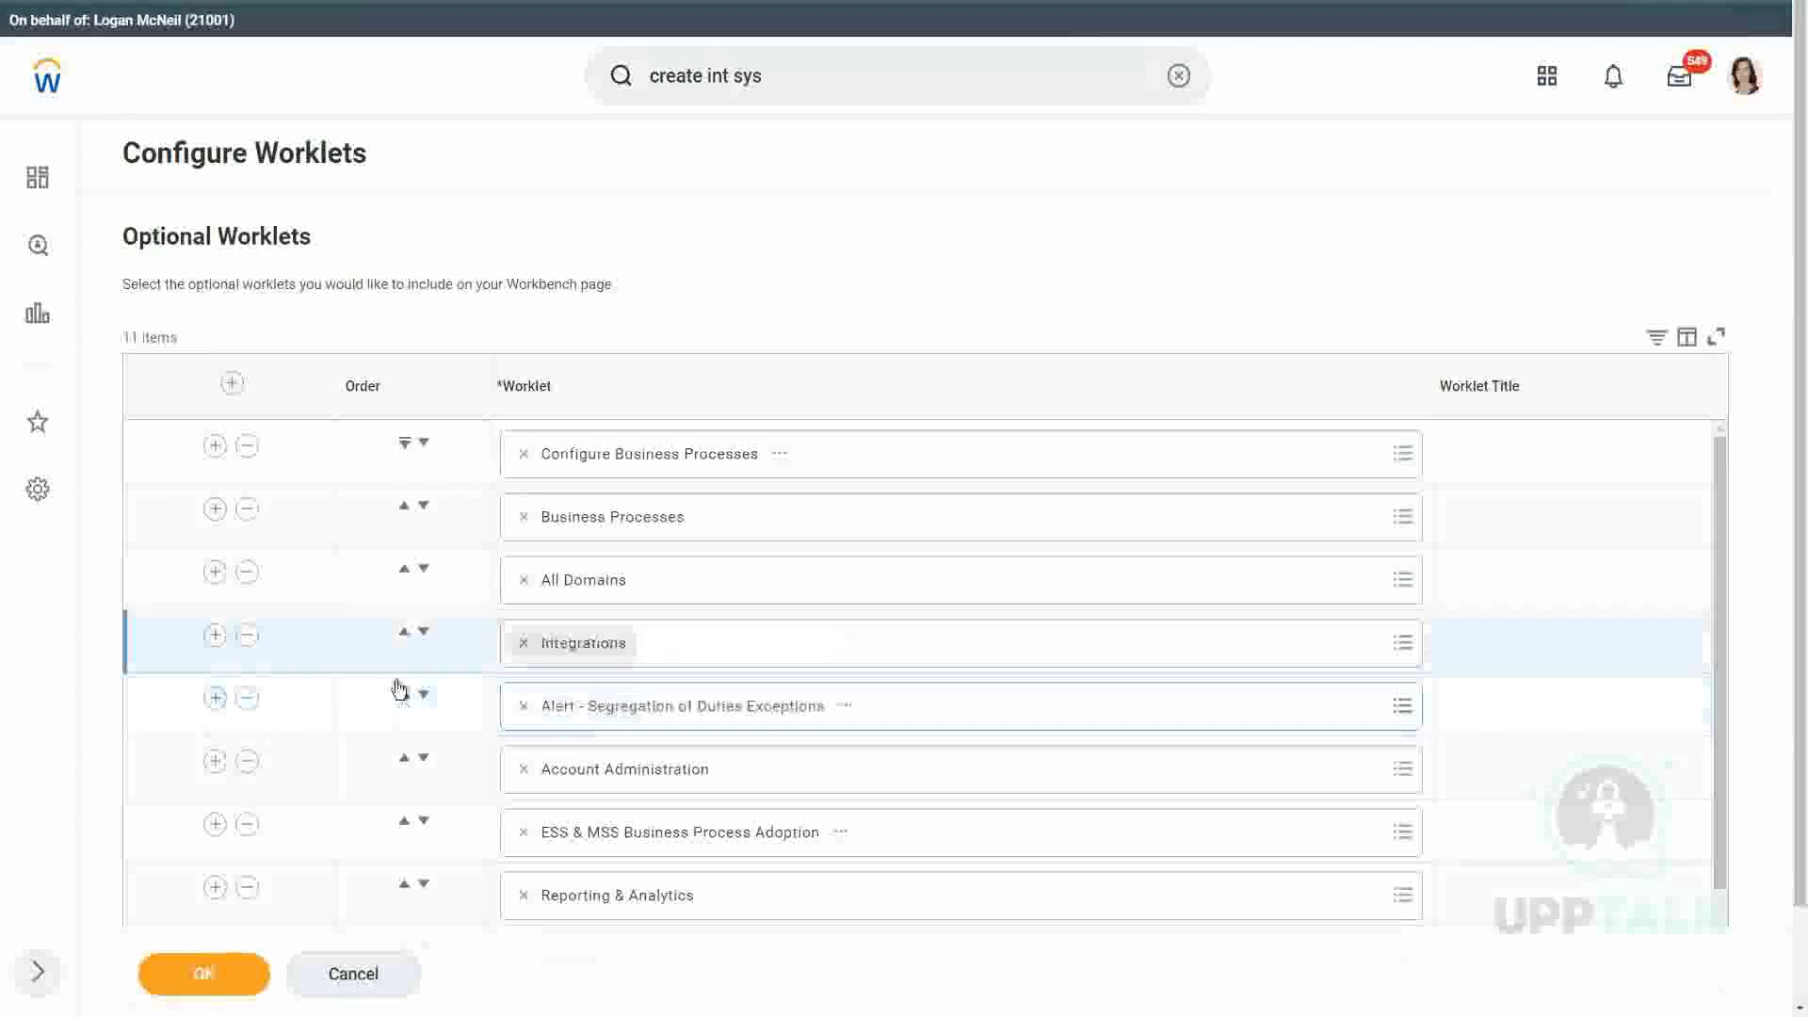
pyautogui.click(404, 634)
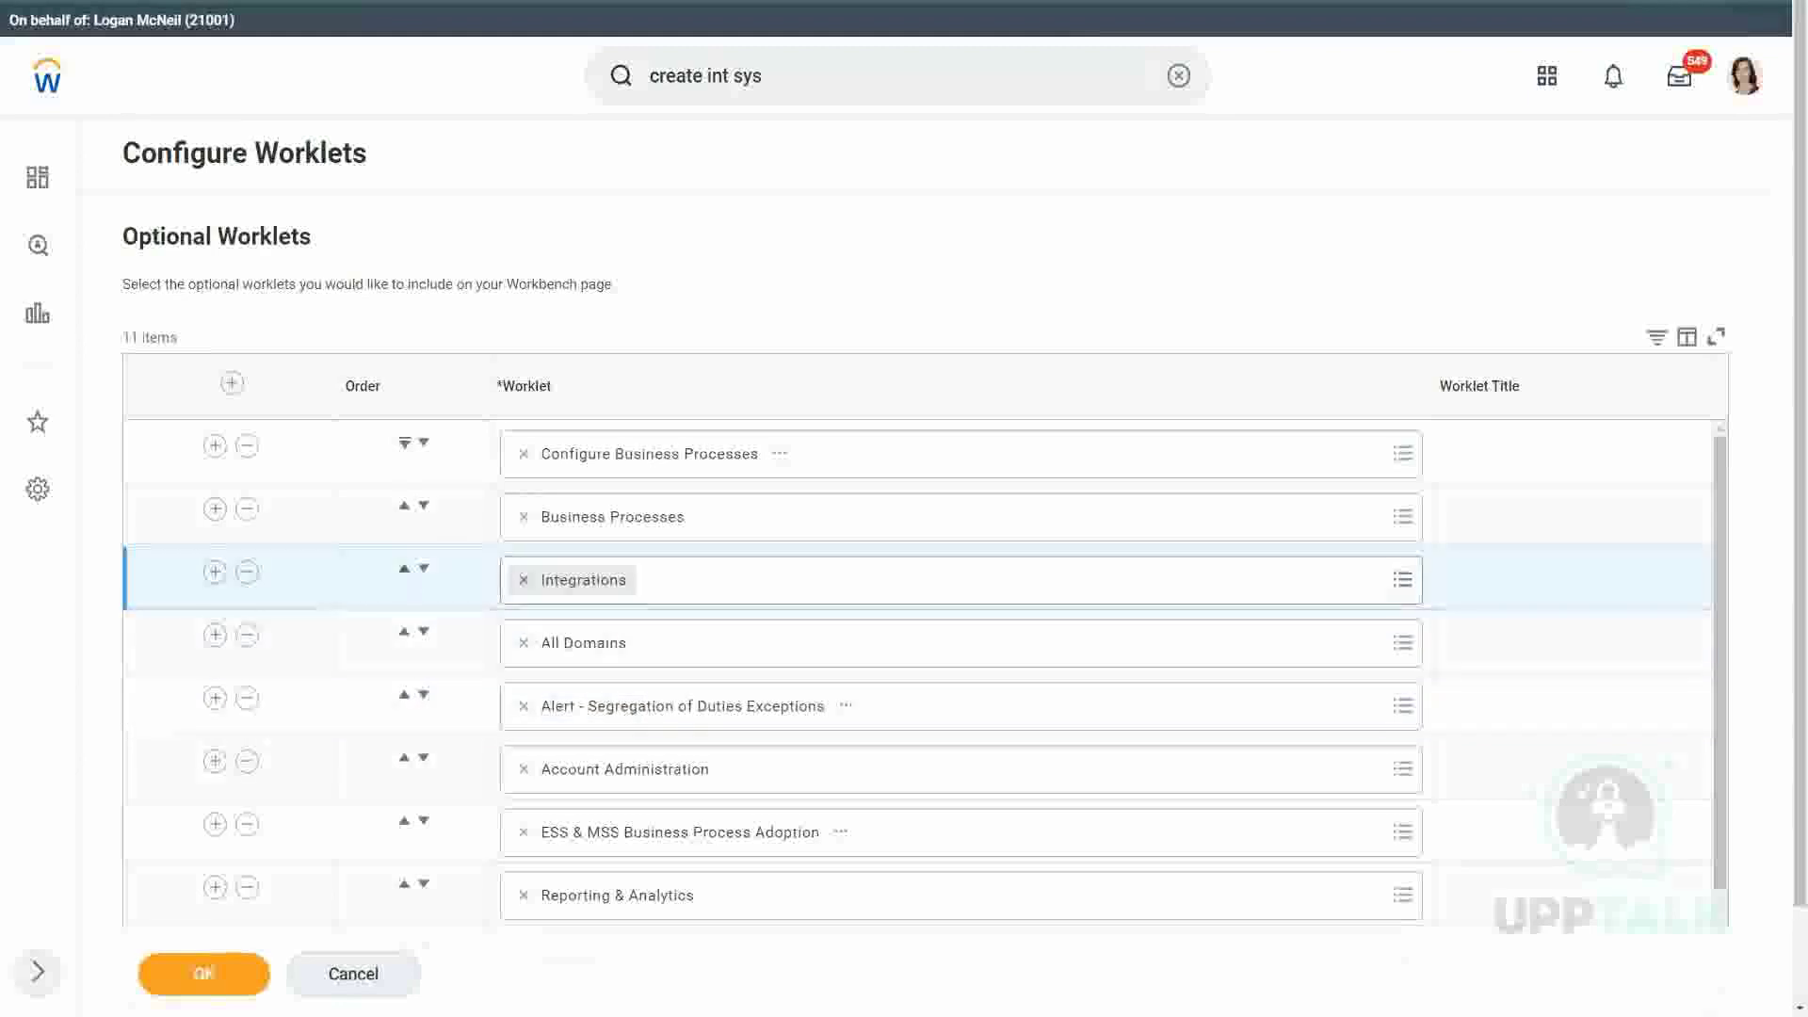
pyautogui.click(404, 569)
pyautogui.click(404, 506)
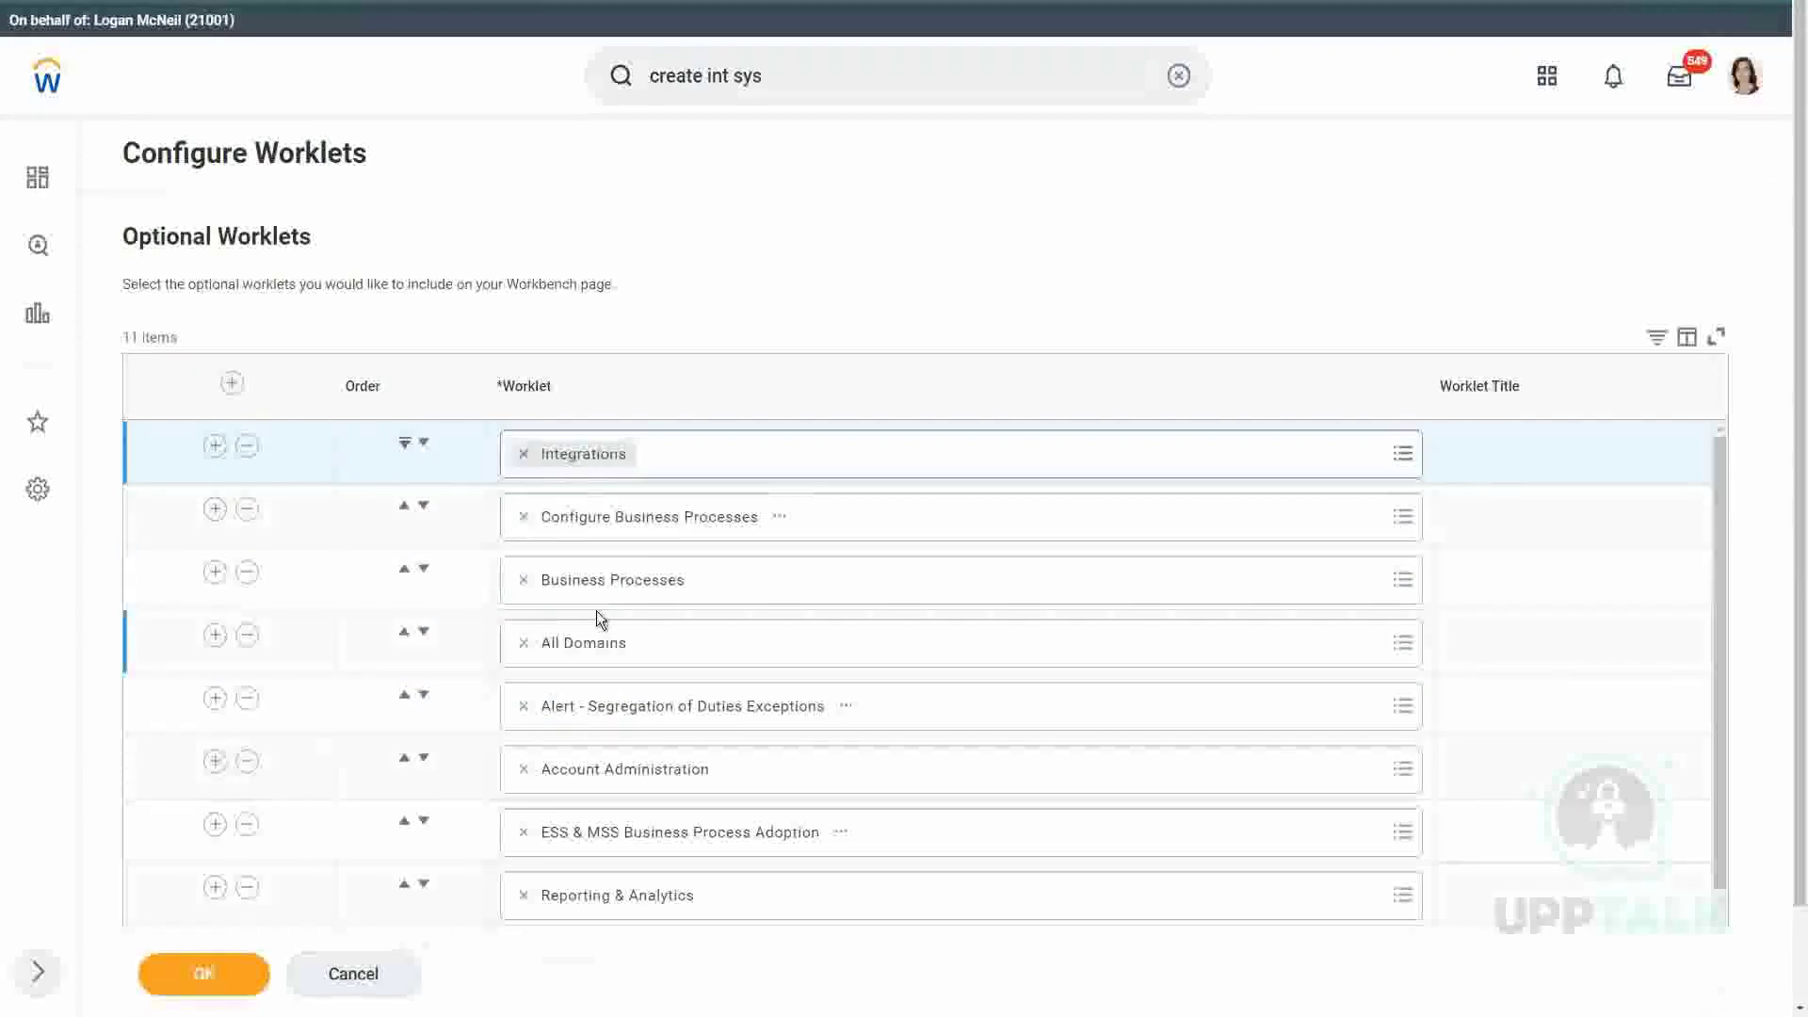
pyautogui.click(195, 974)
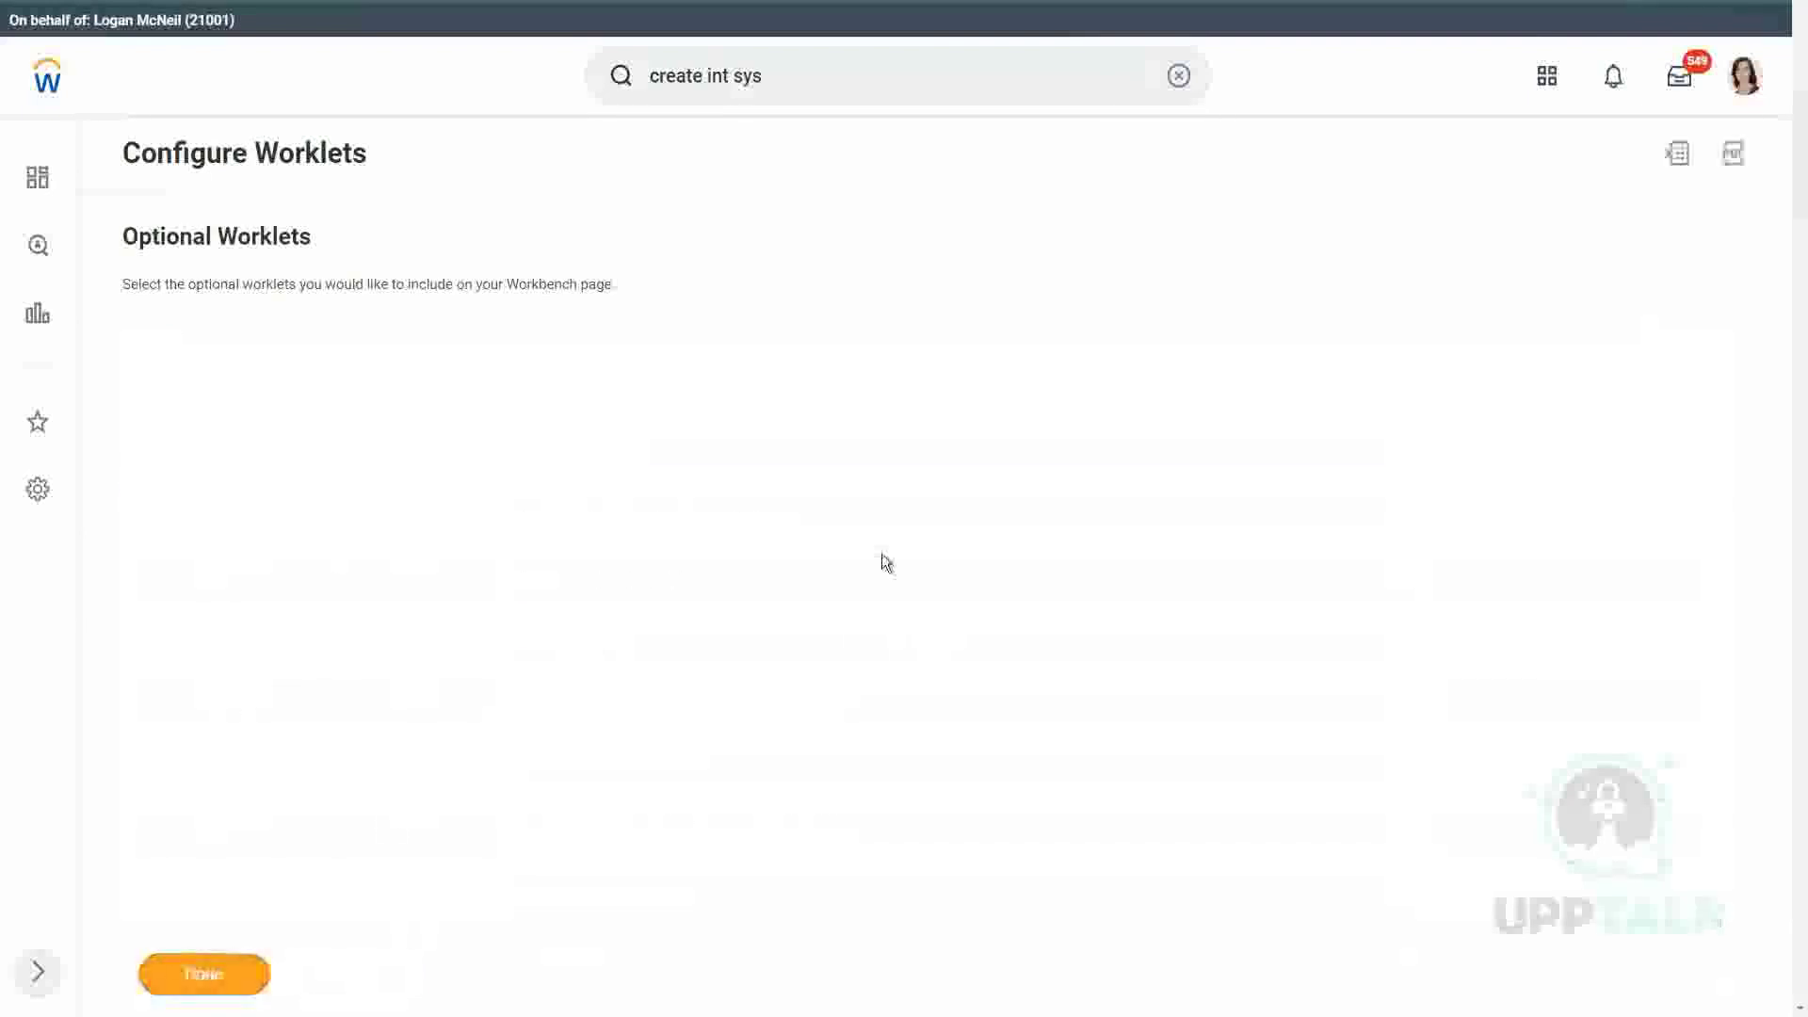
pyautogui.click(202, 979)
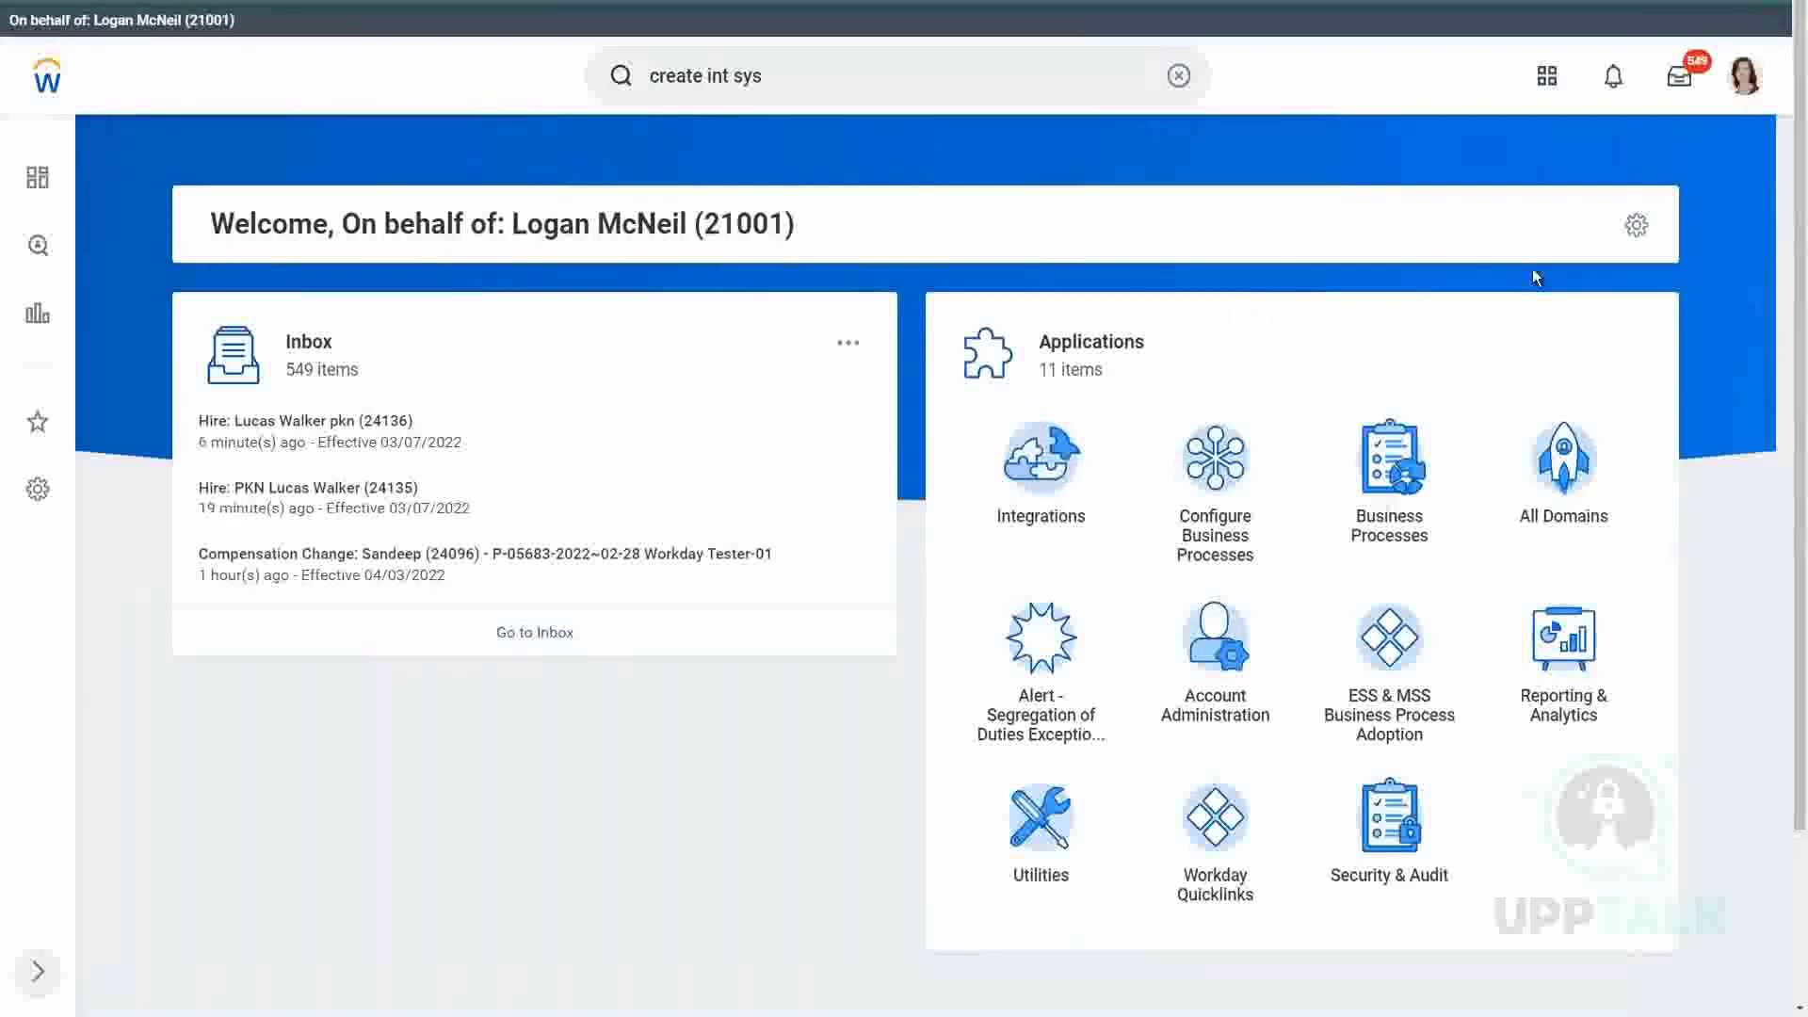
# - Reopen the Workbench worklet configuration and add an empty row at the start of the optional worklets
pyautogui.click(1636, 230)
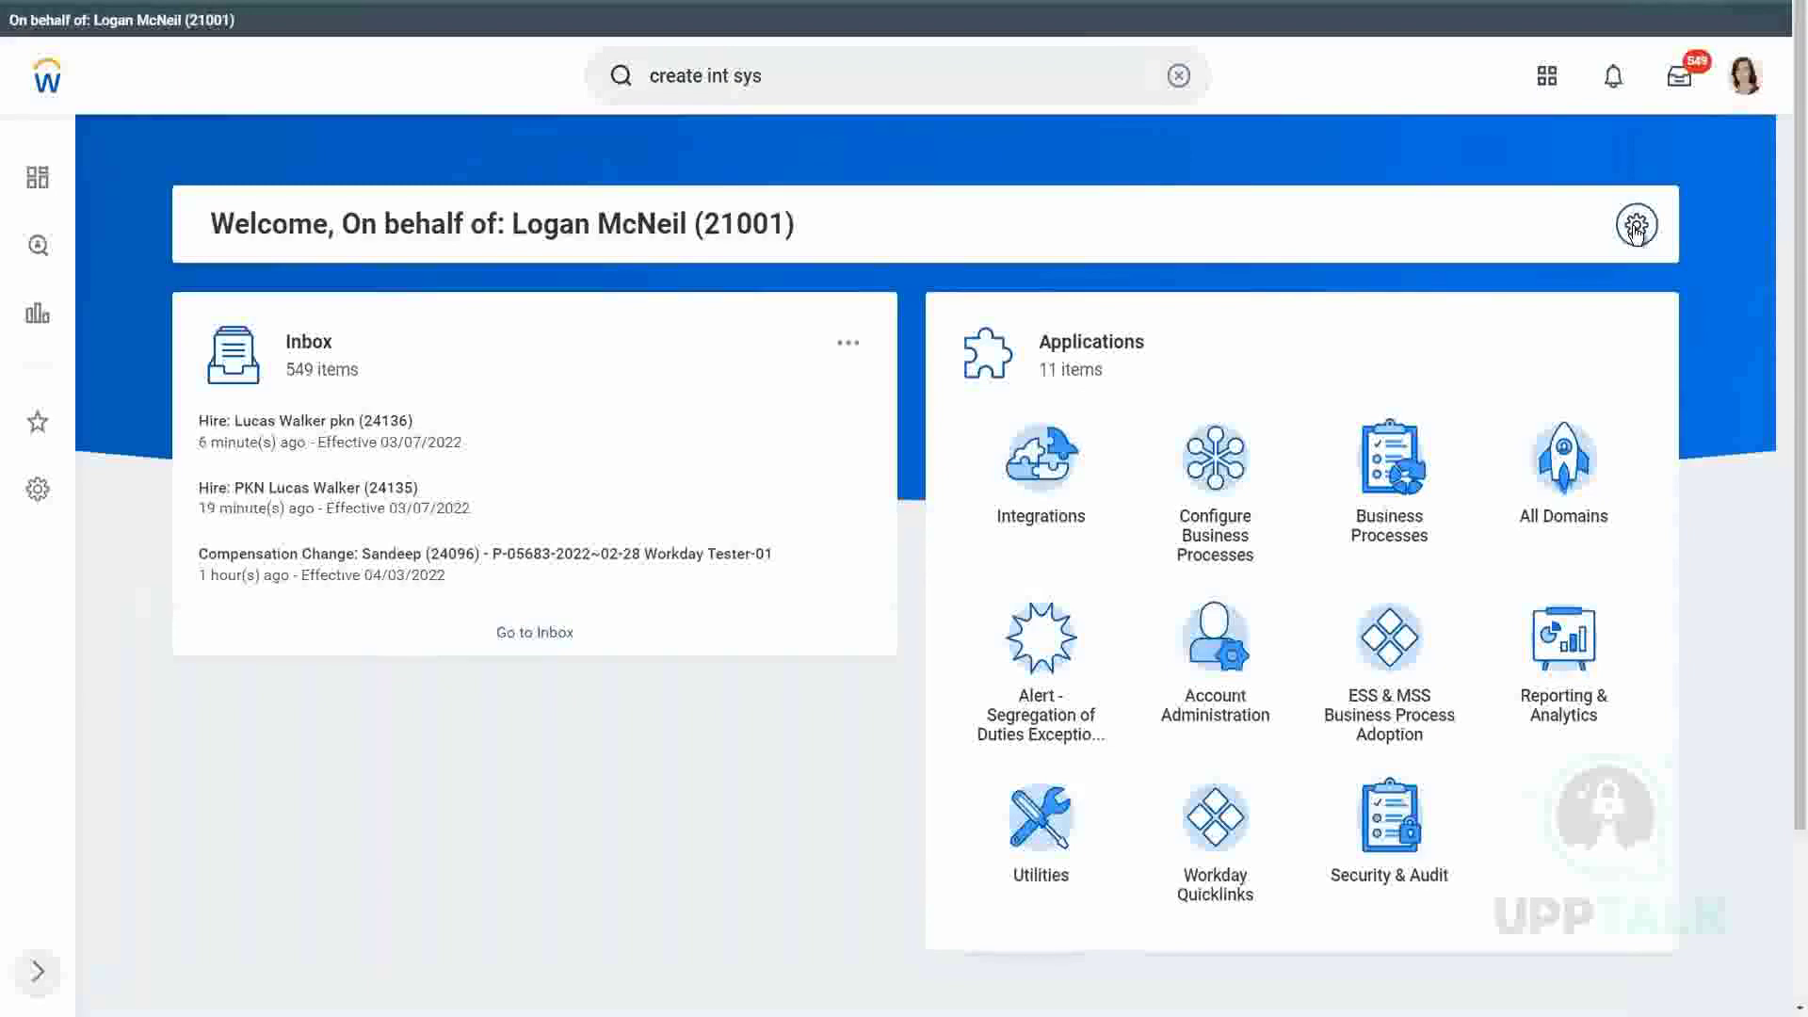
pyautogui.click(1368, 438)
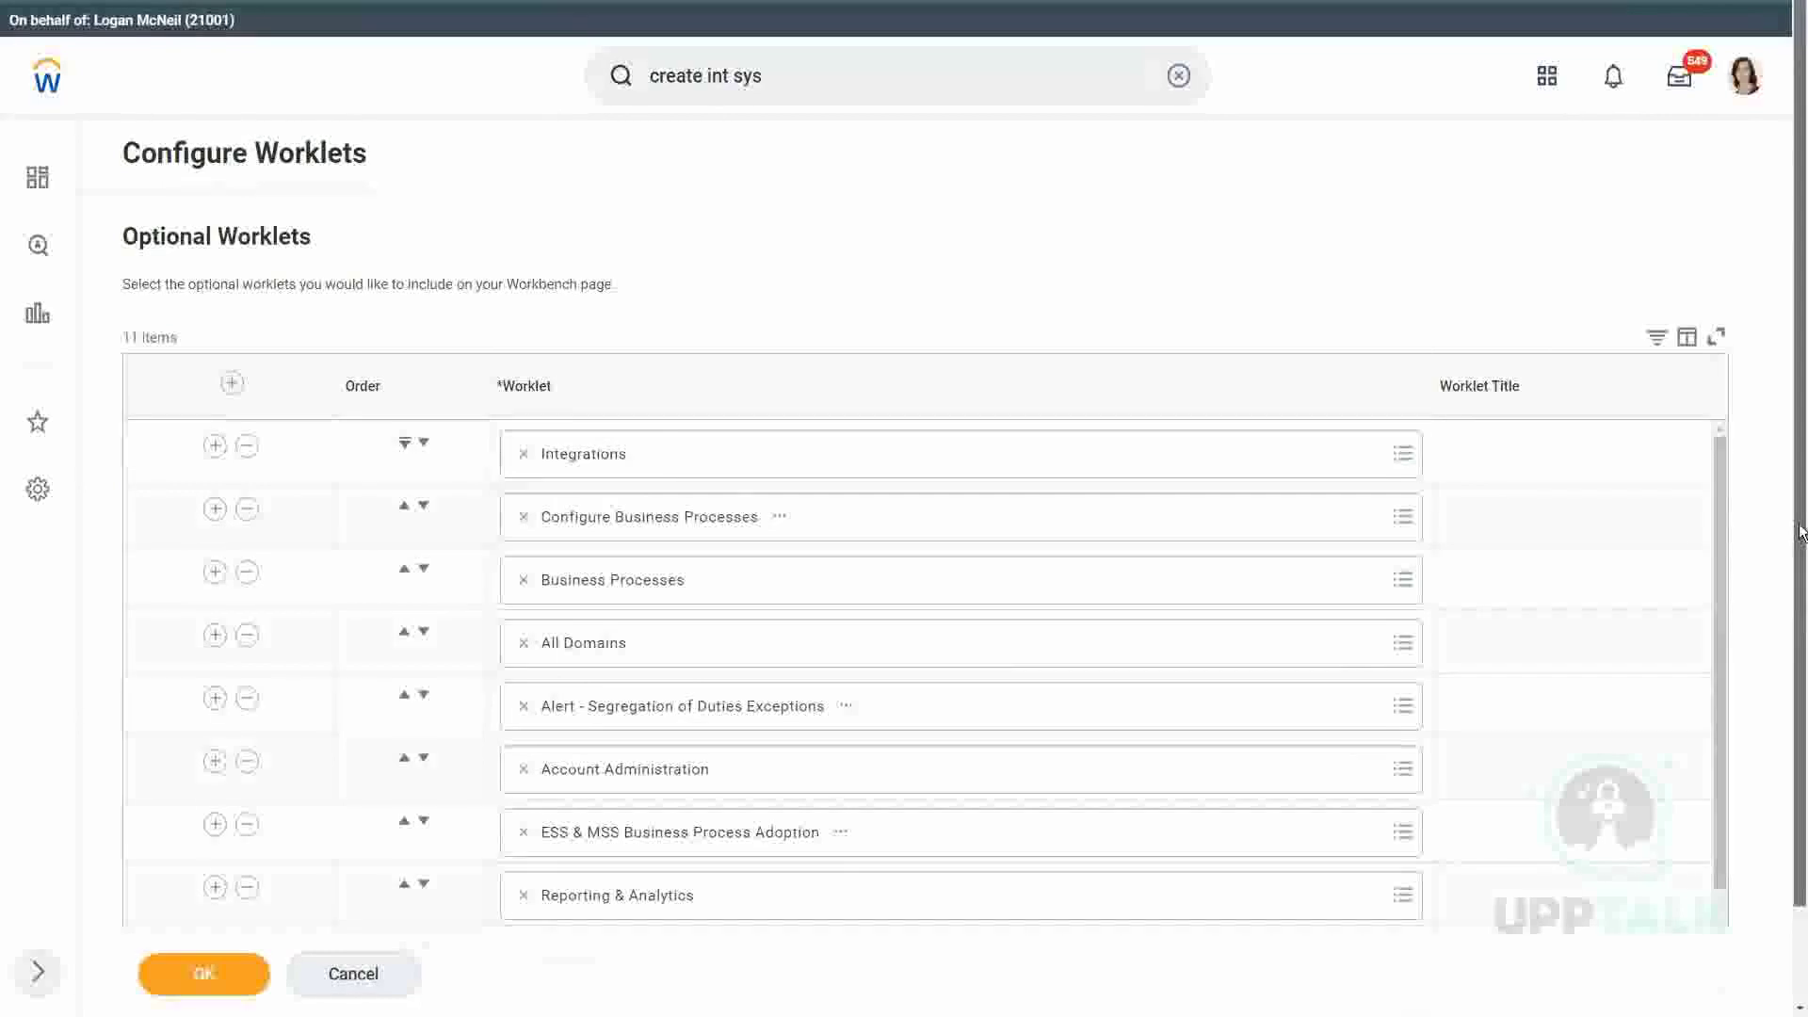
pyautogui.scroll(-1, 1718, 598)
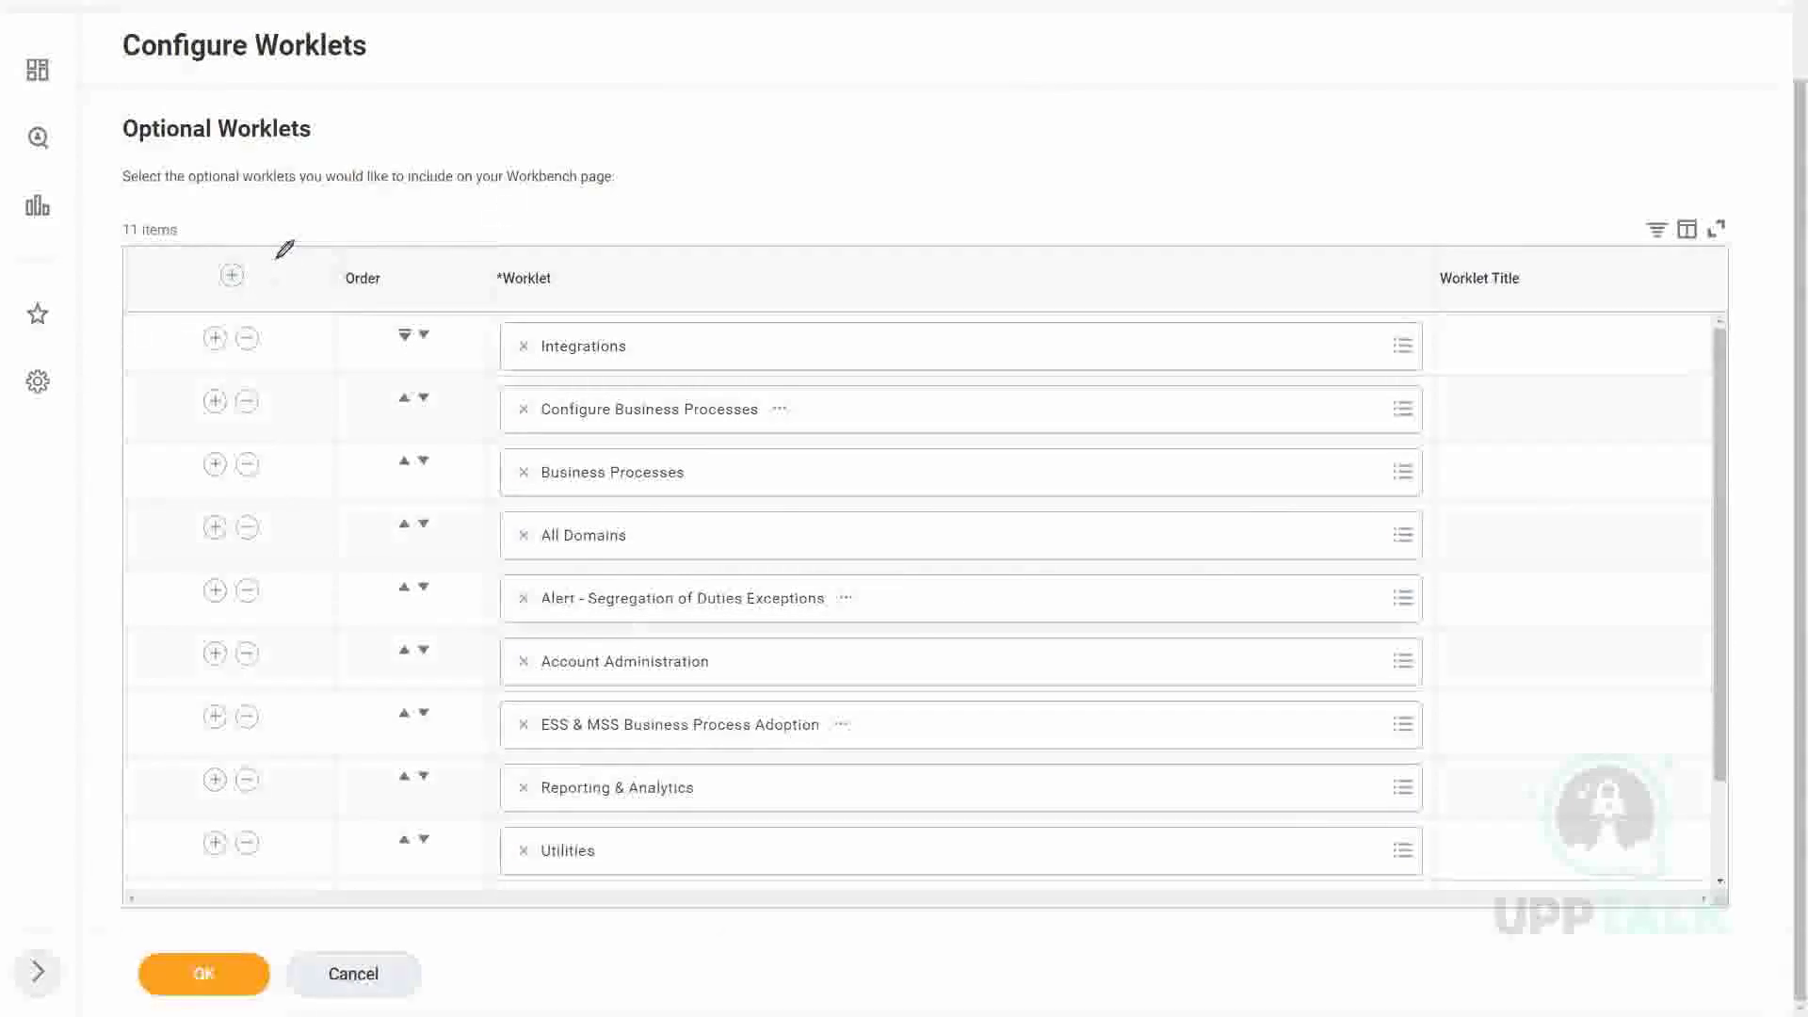
pyautogui.moveTo(265, 247)
pyautogui.mouseDown()
pyautogui.moveTo(207, 259)
pyautogui.moveTo(268, 292)
pyautogui.moveTo(281, 258)
pyautogui.mouseUp()
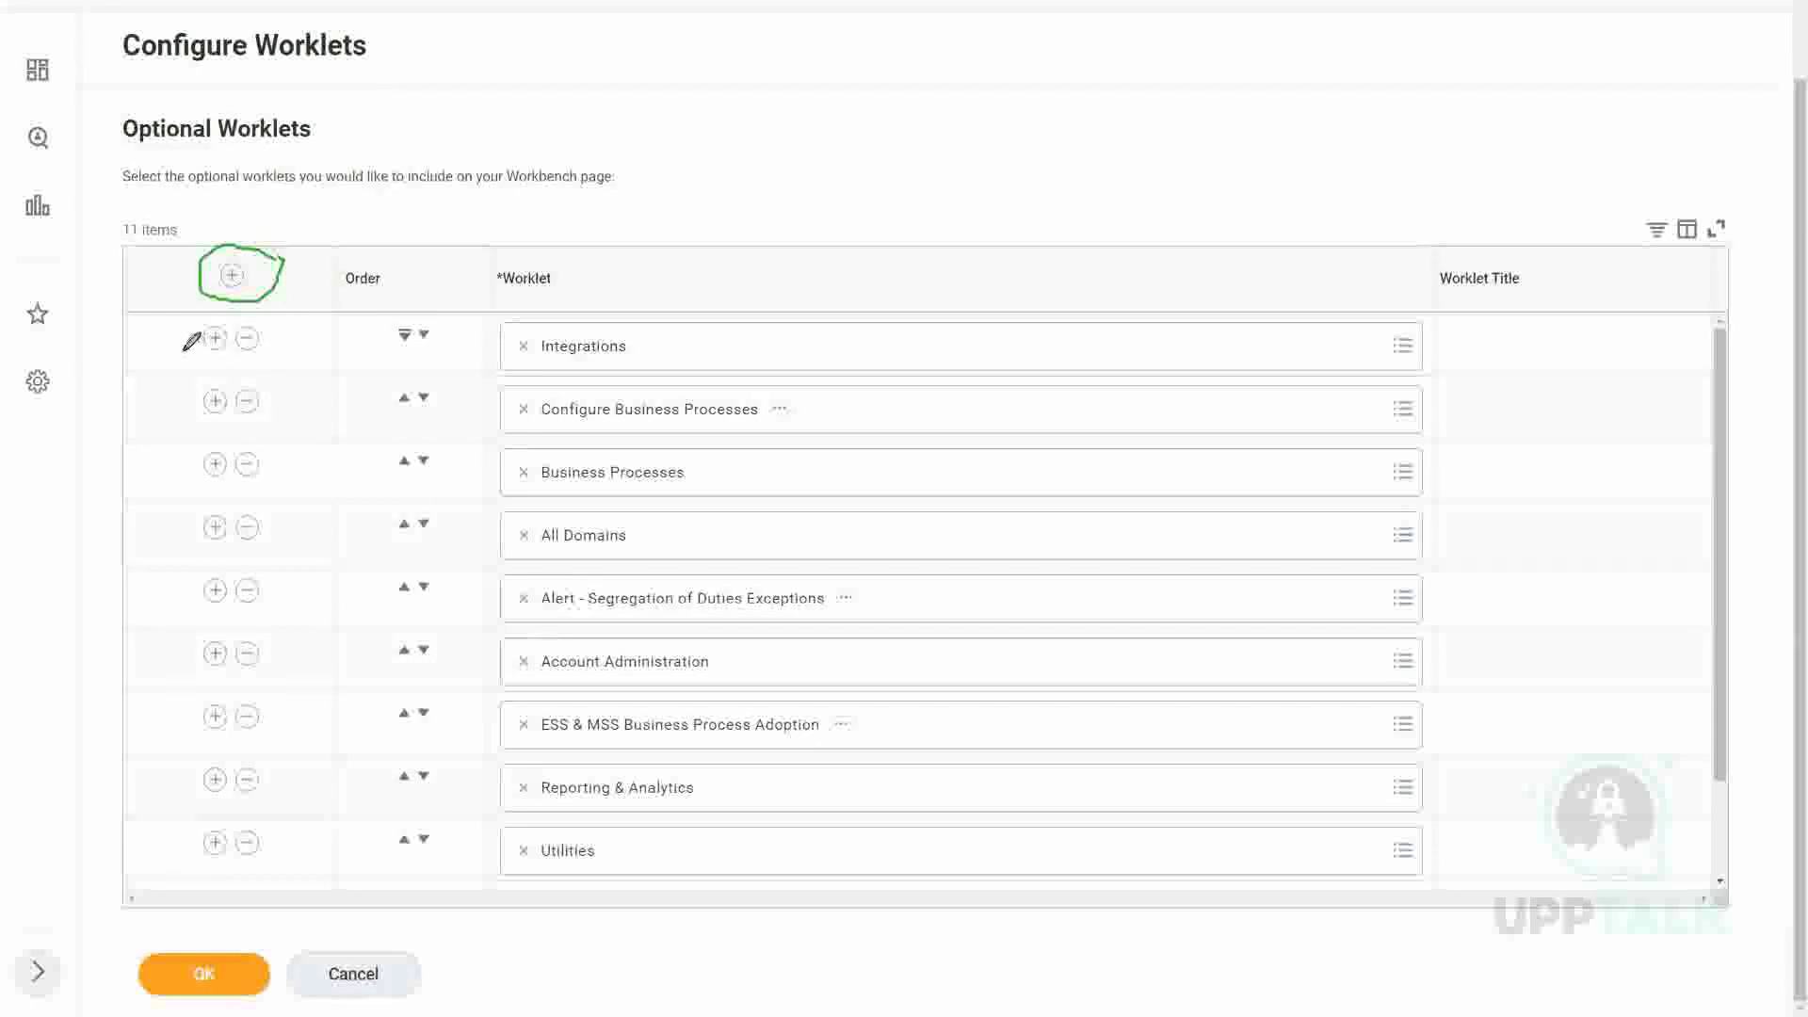
pyautogui.moveTo(160, 348)
pyautogui.mouseDown()
pyautogui.moveTo(198, 314)
pyautogui.moveTo(287, 314)
pyautogui.mouseUp()
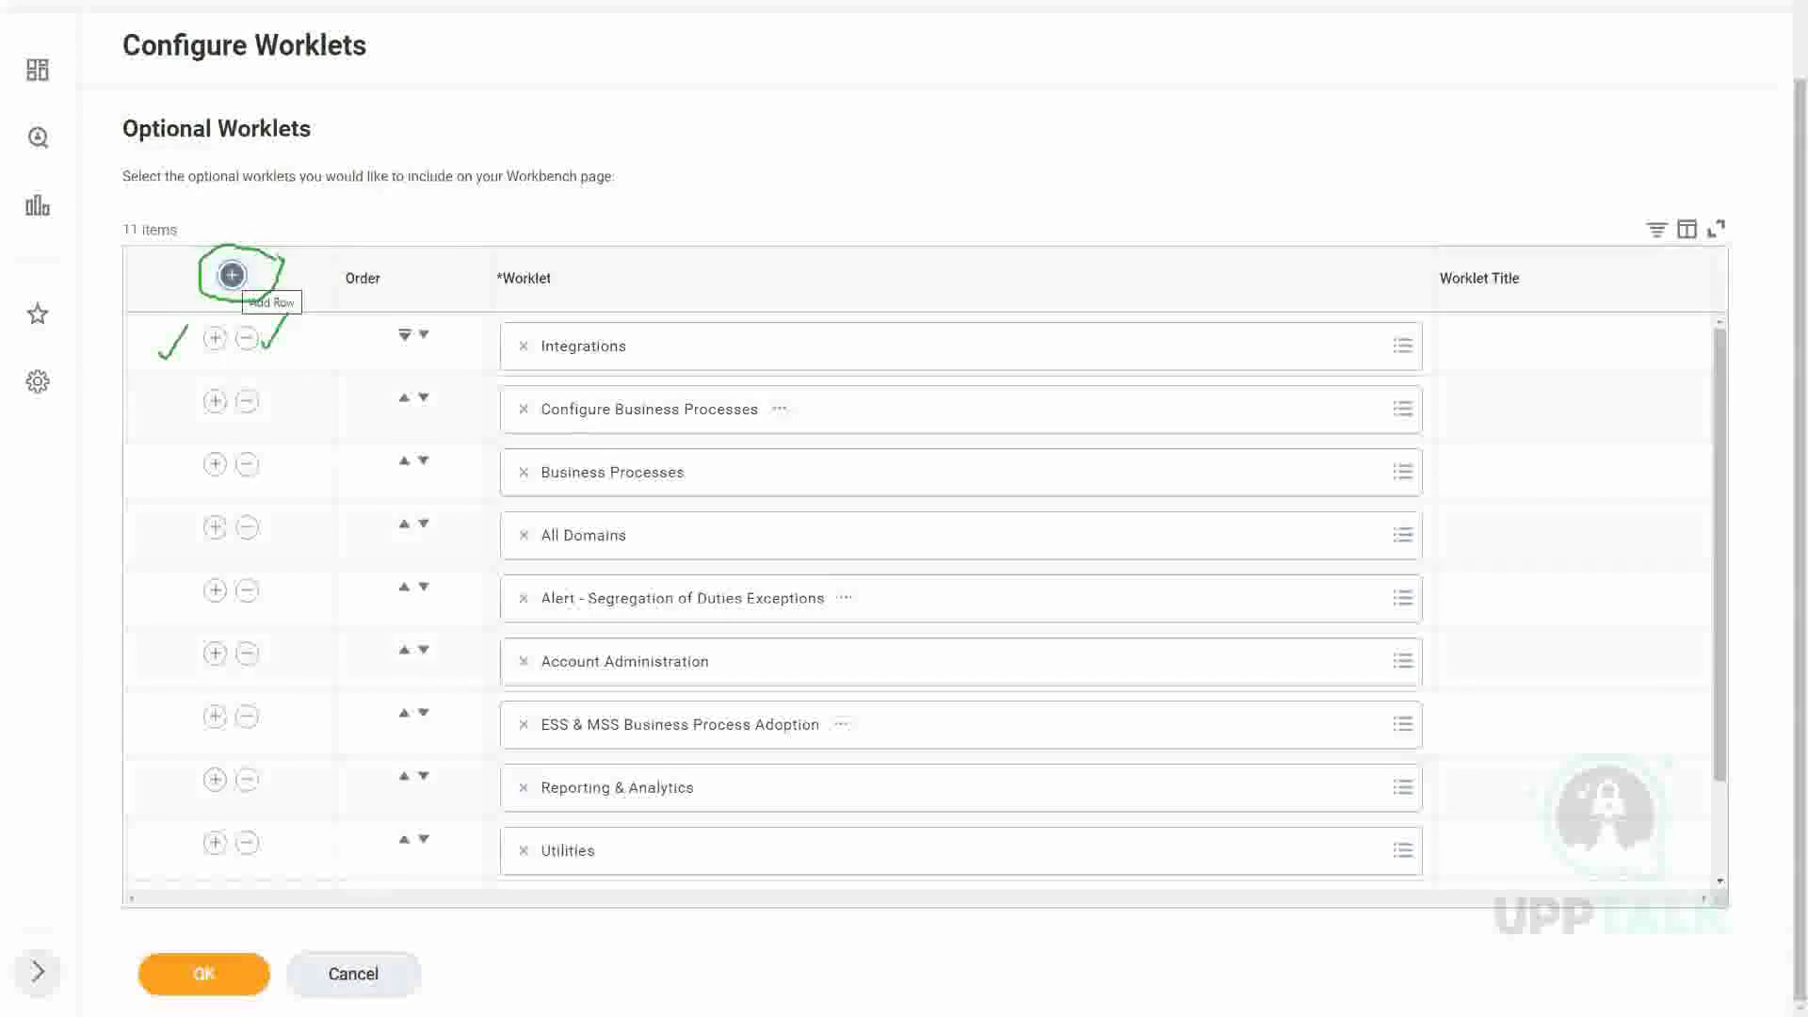
pyautogui.click(231, 275)
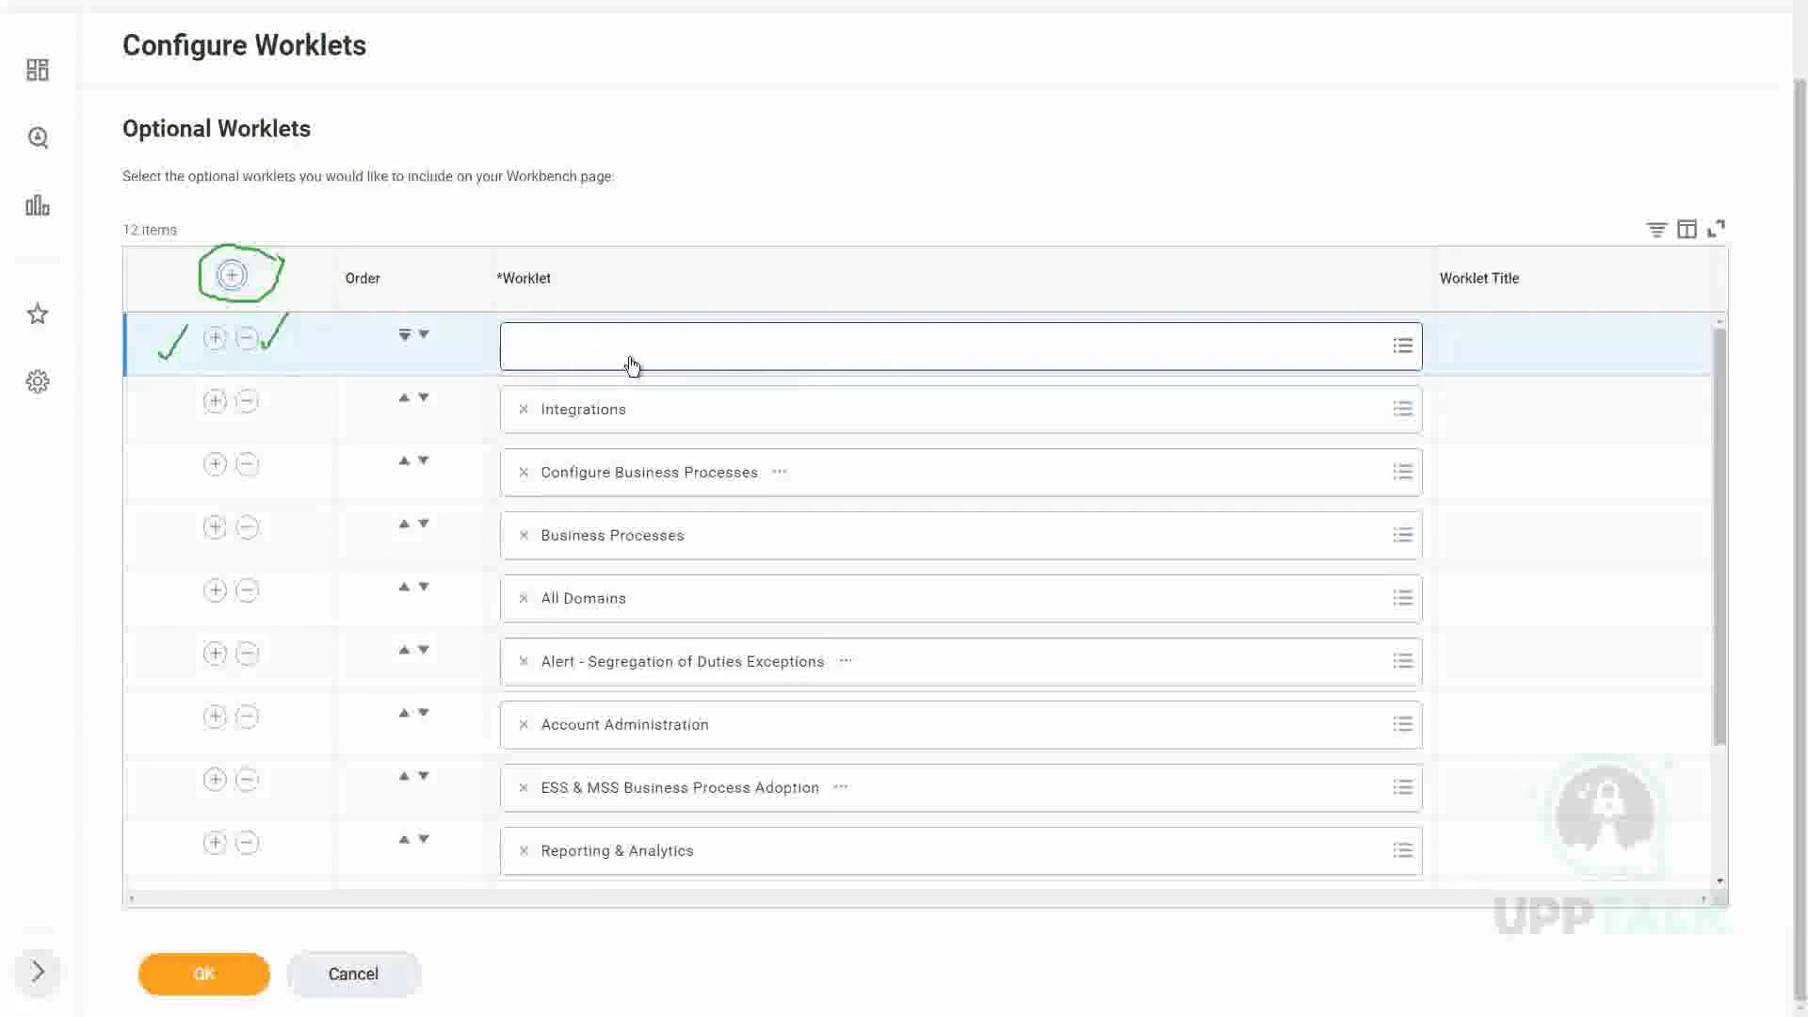
# - Search the worklet choices for the empty first row with the terms "benefits" and "benefit"
pyautogui.click(552, 343)
pyautogui.write('ben')
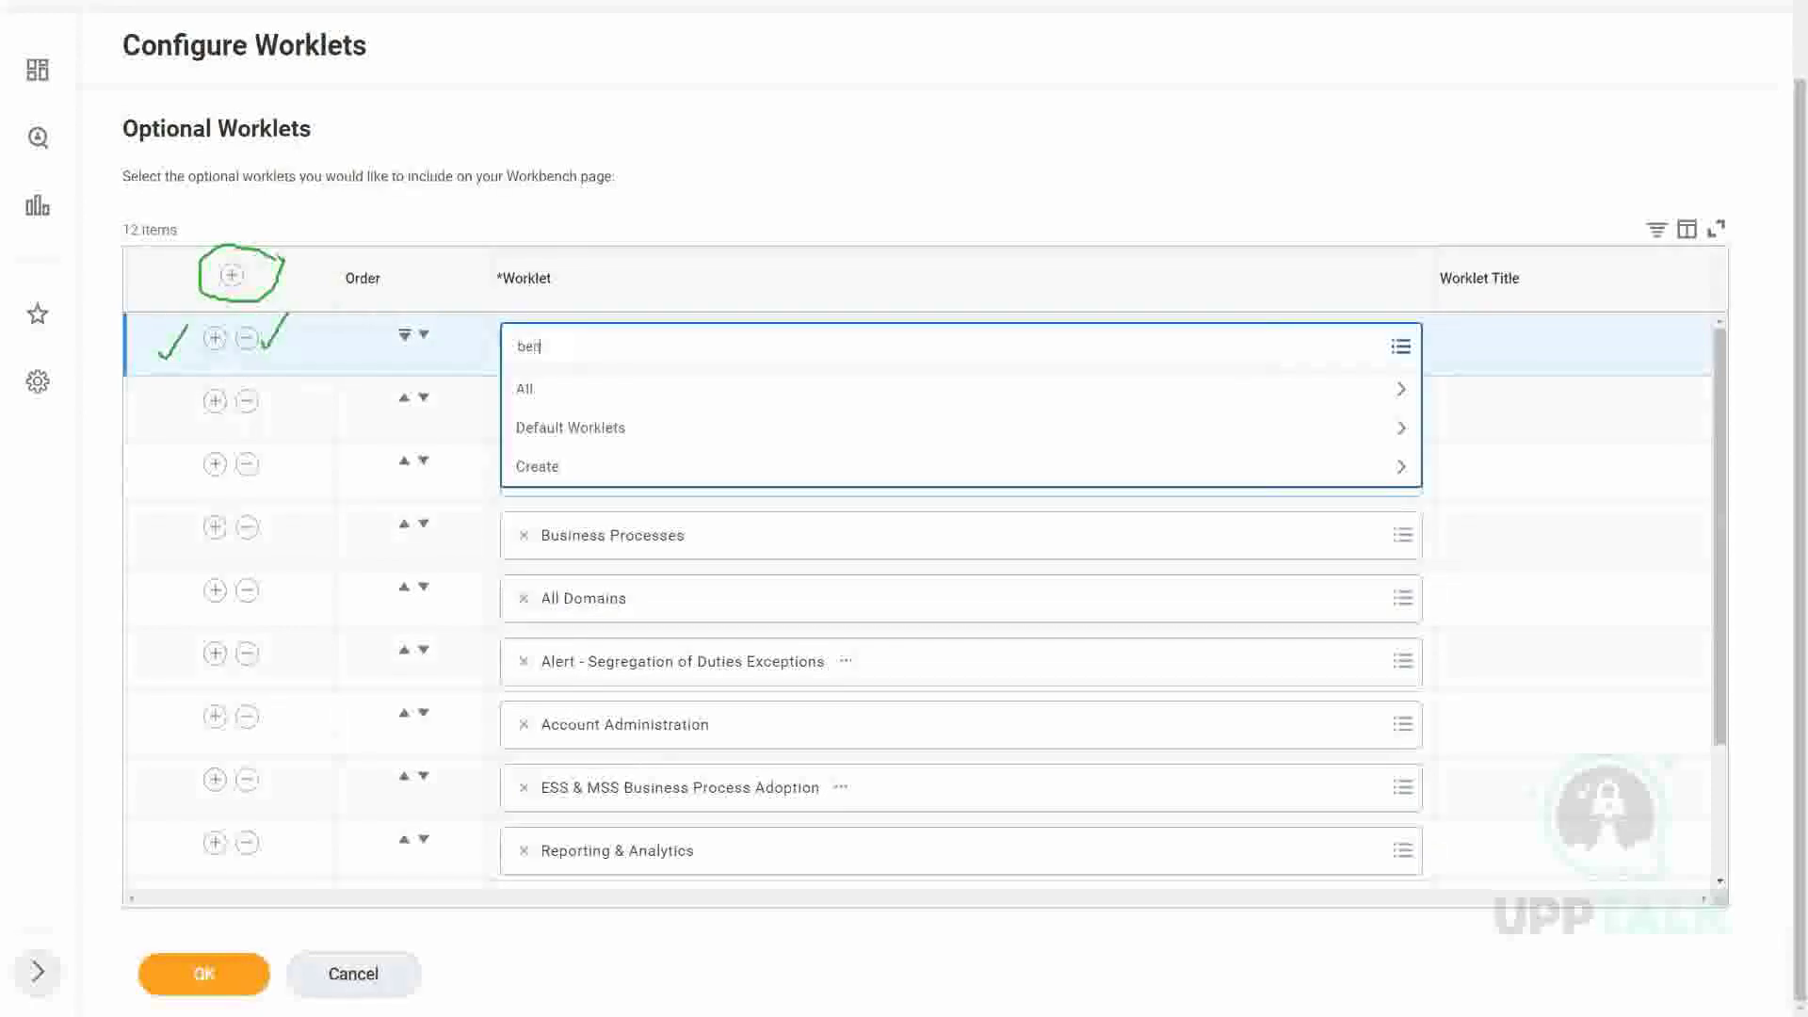
pyautogui.write('efits')
pyautogui.press('Return')
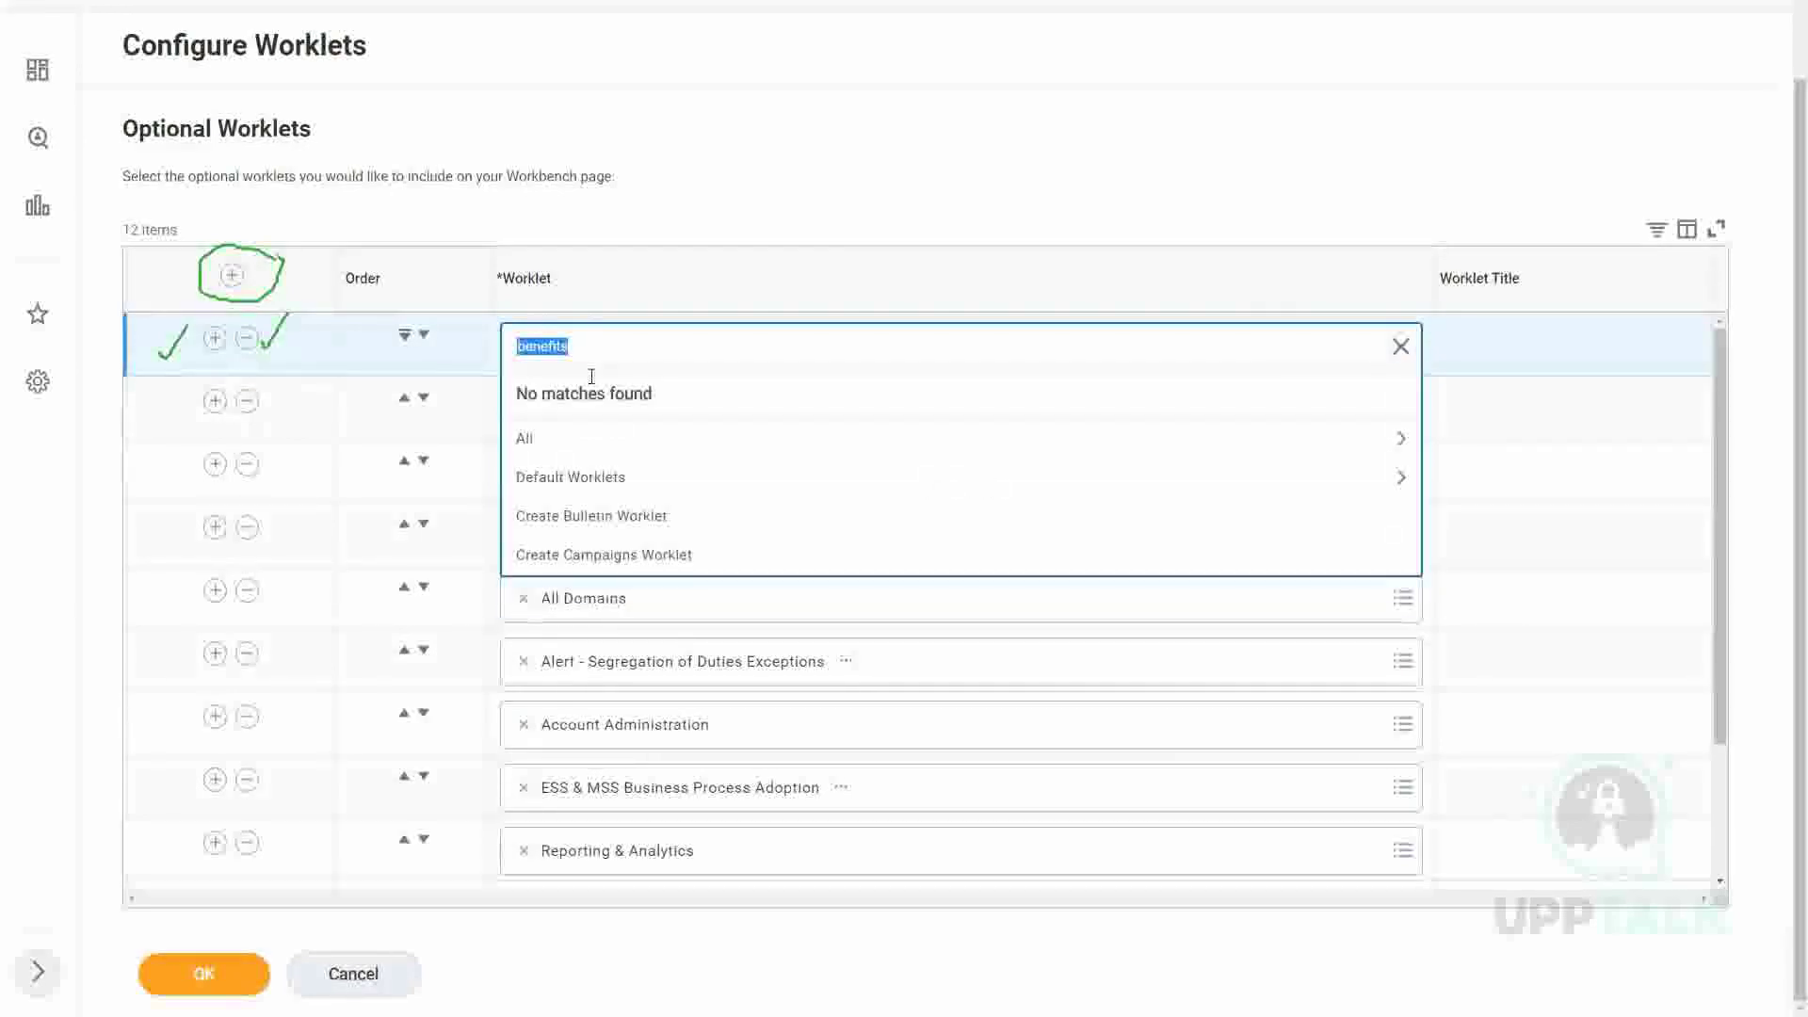
pyautogui.click(592, 332)
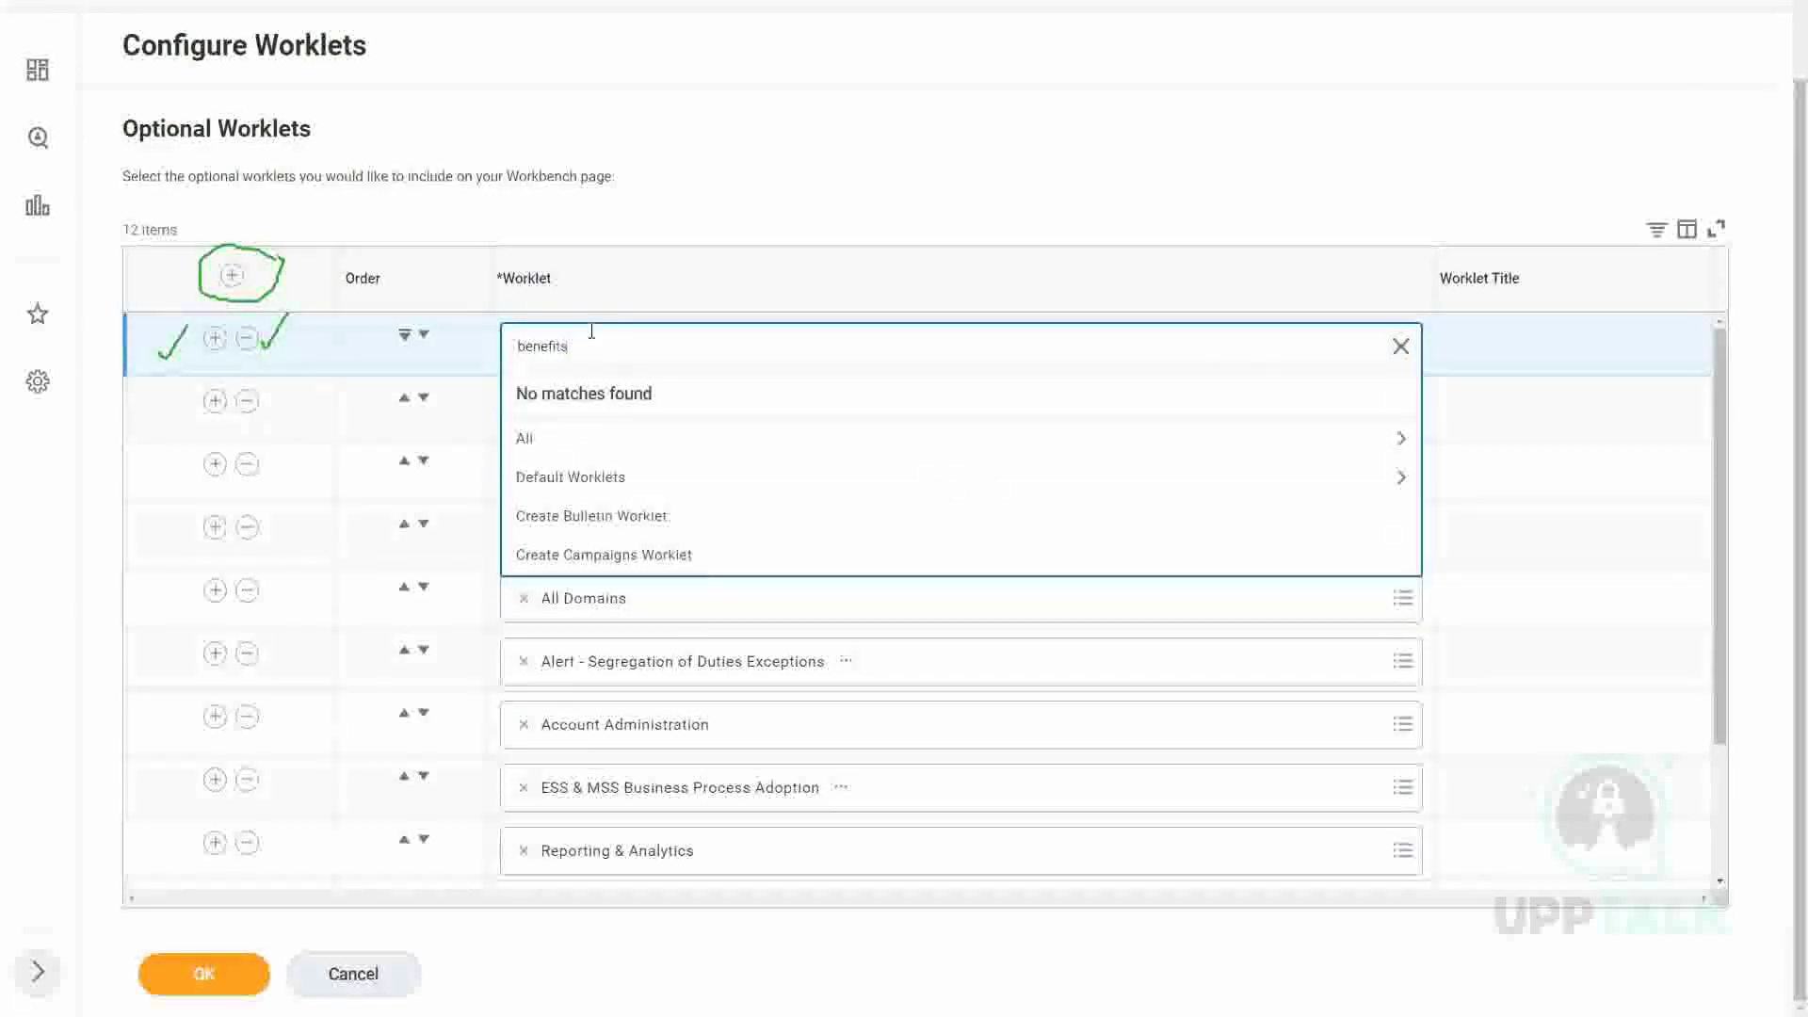
pyautogui.press('Return')
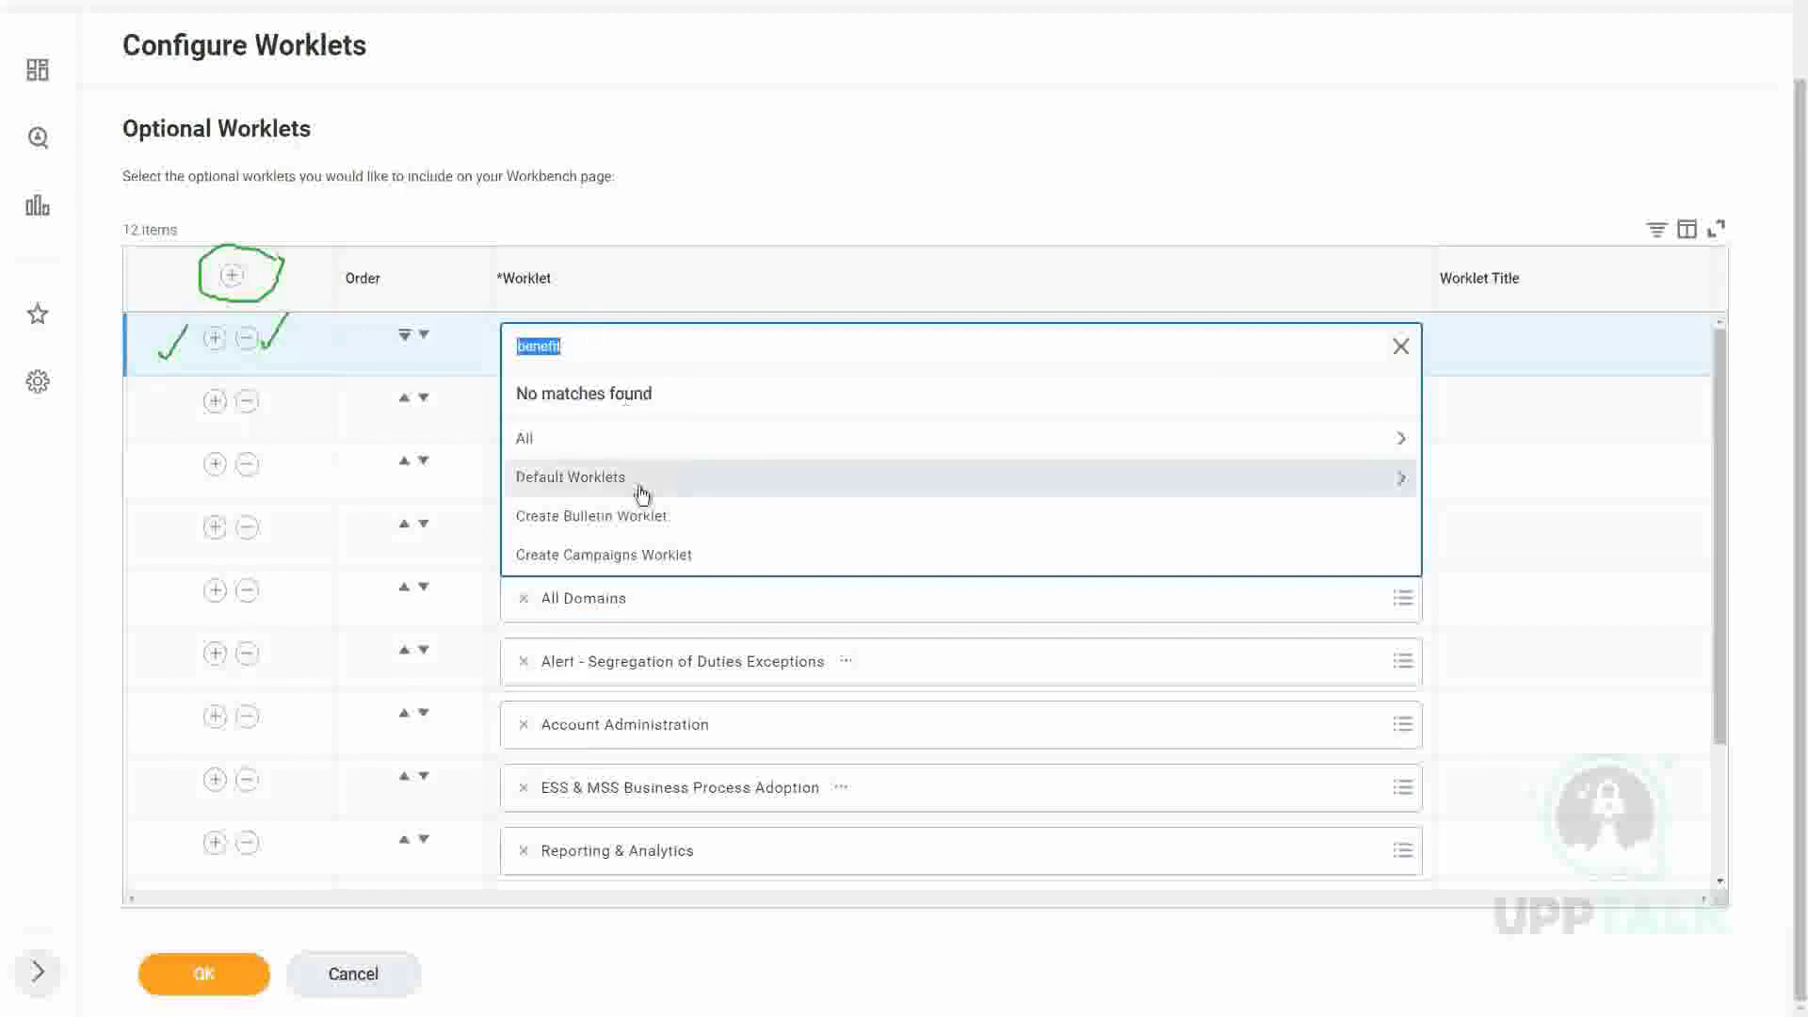
# - Assign the default worklet Utilities to the empty first row and remove the duplicate Utilities row further down the list
pyautogui.press('Return')
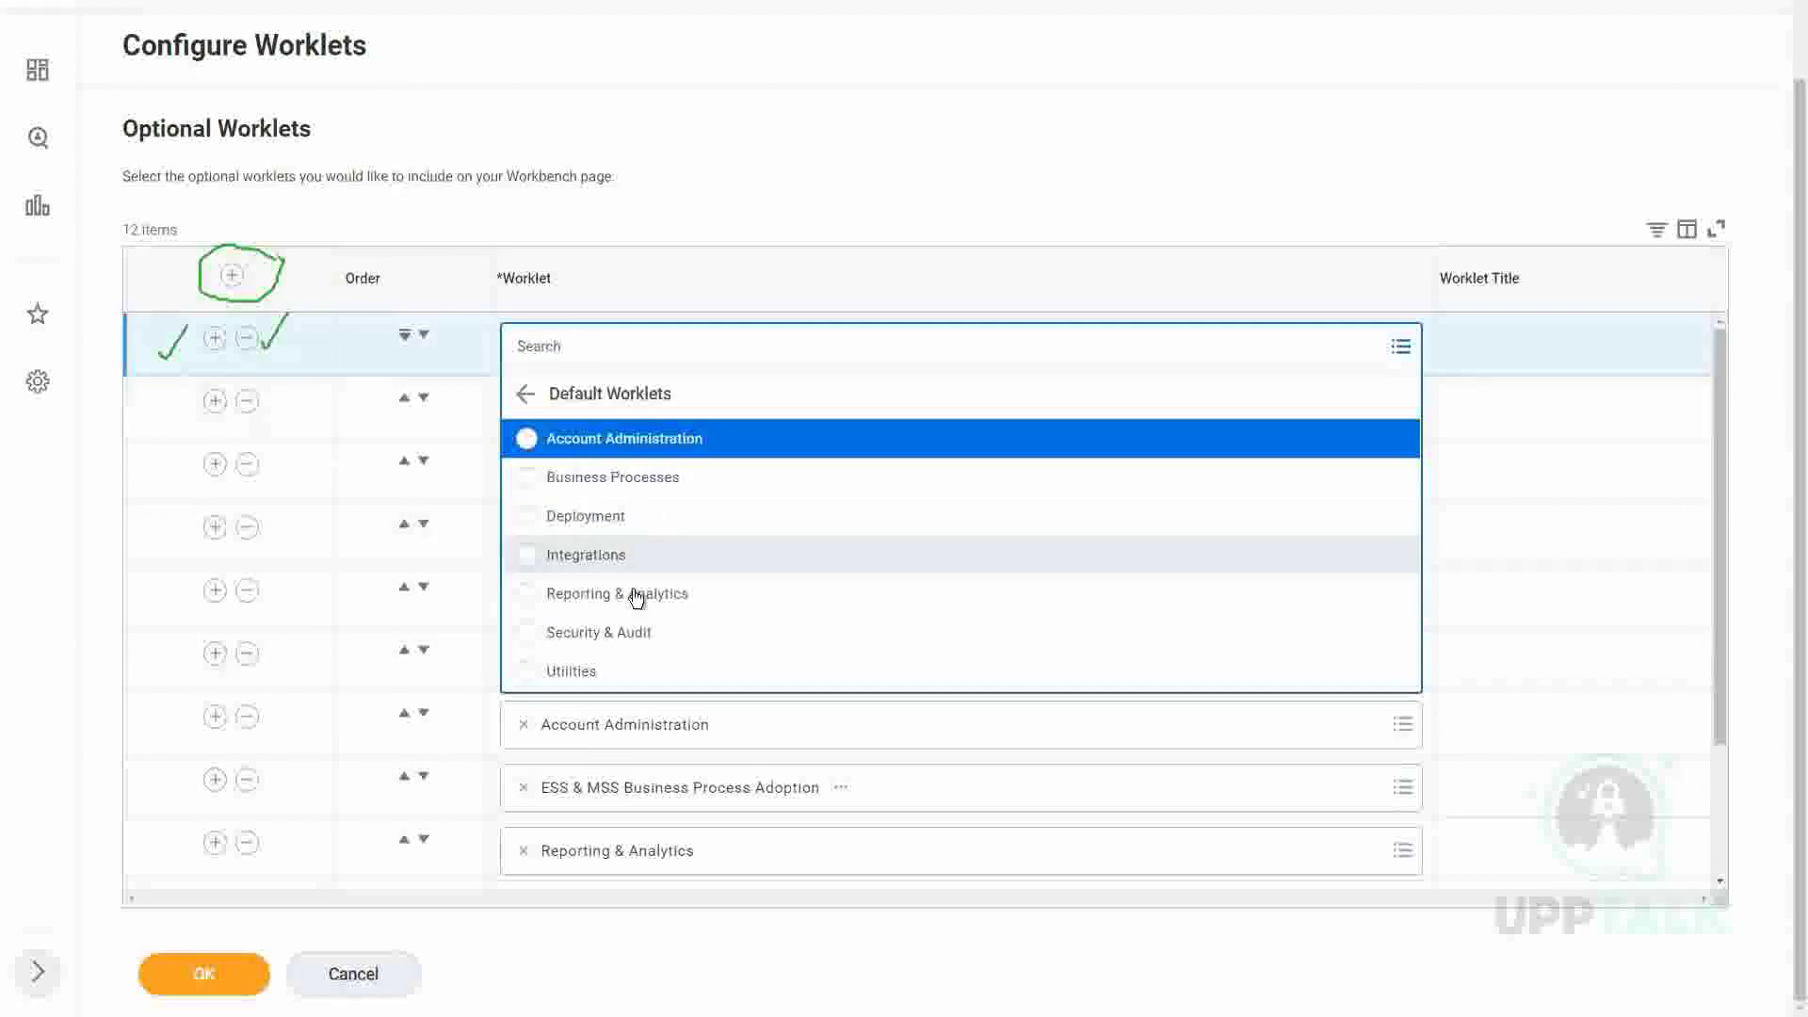
pyautogui.click(618, 673)
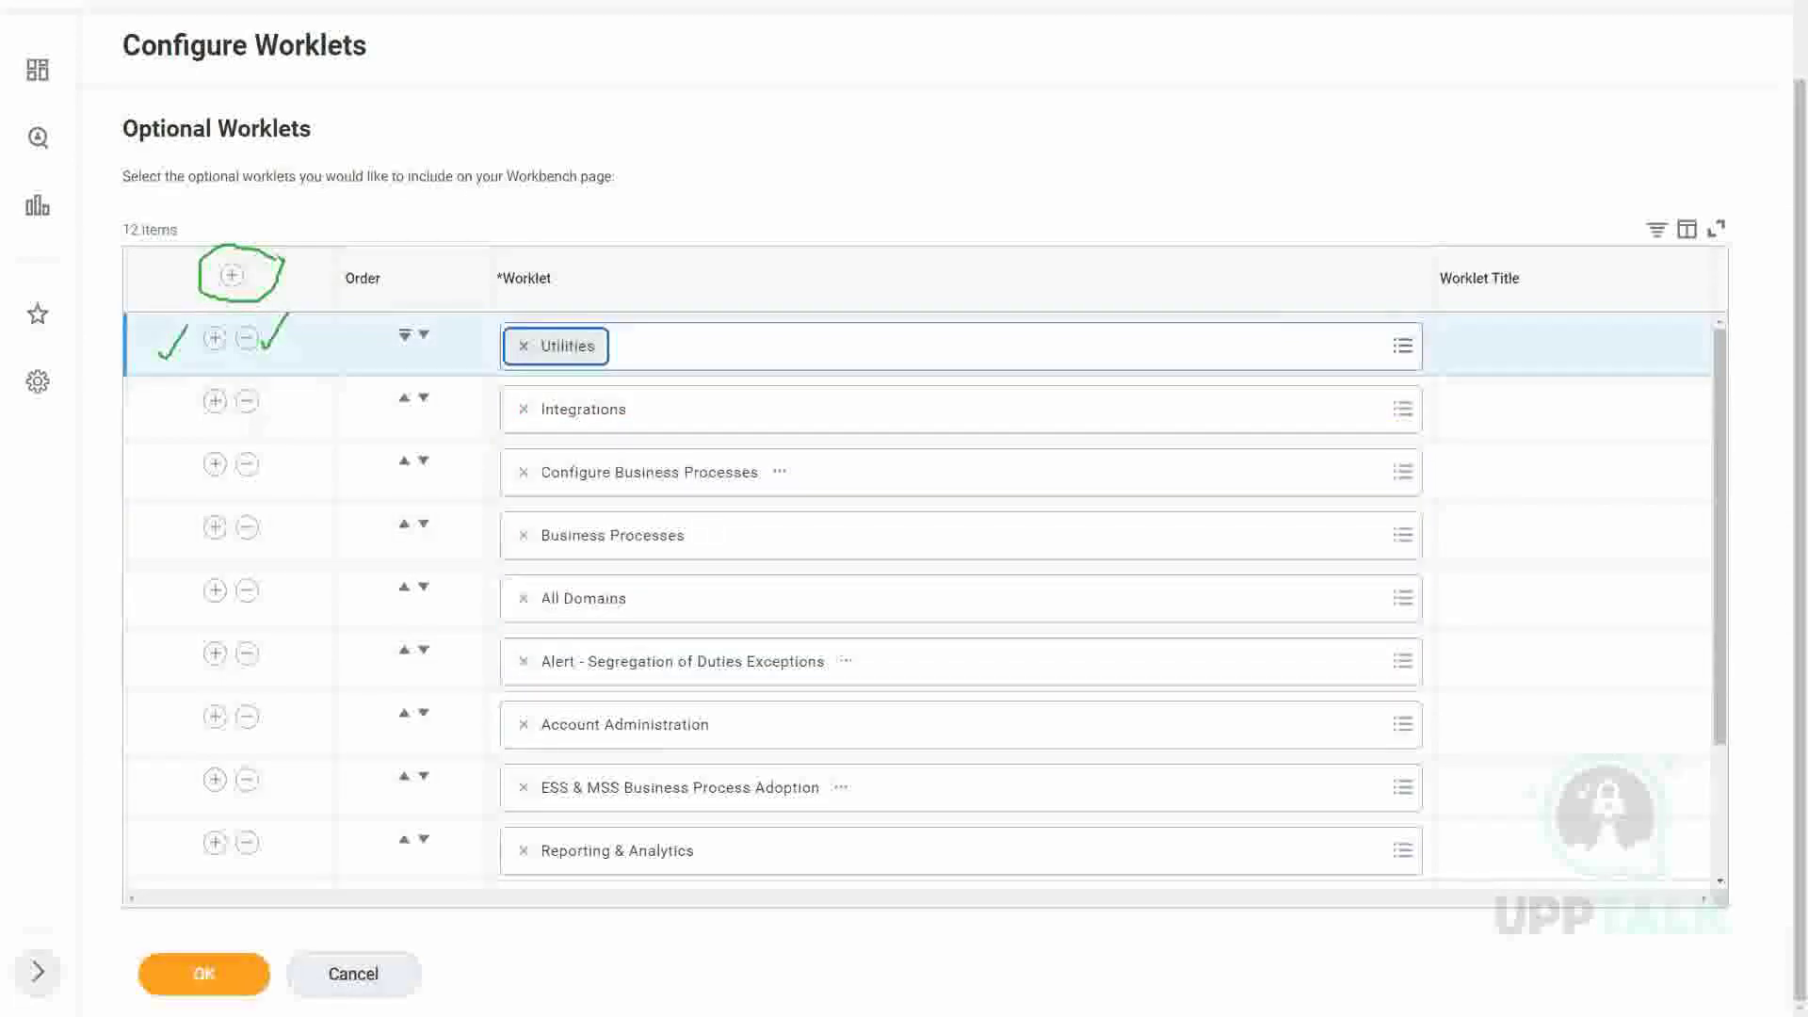
pyautogui.scroll(-3, 867, 513)
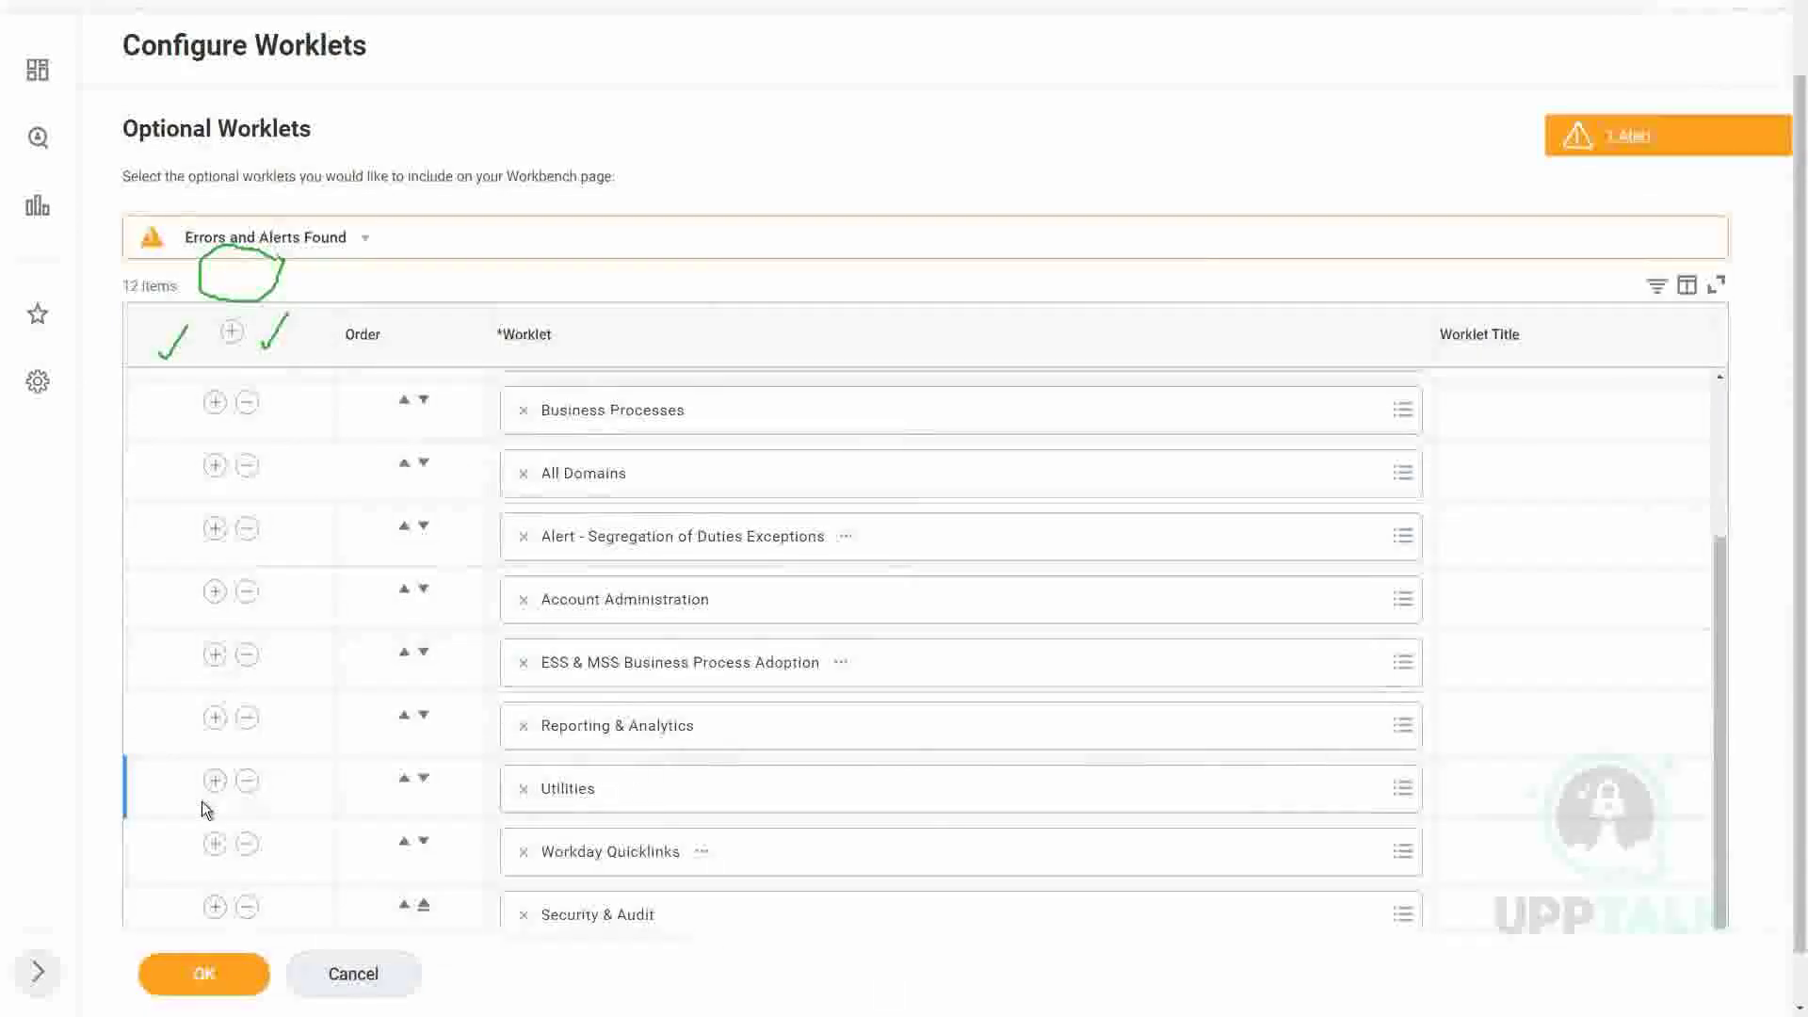
pyautogui.click(246, 780)
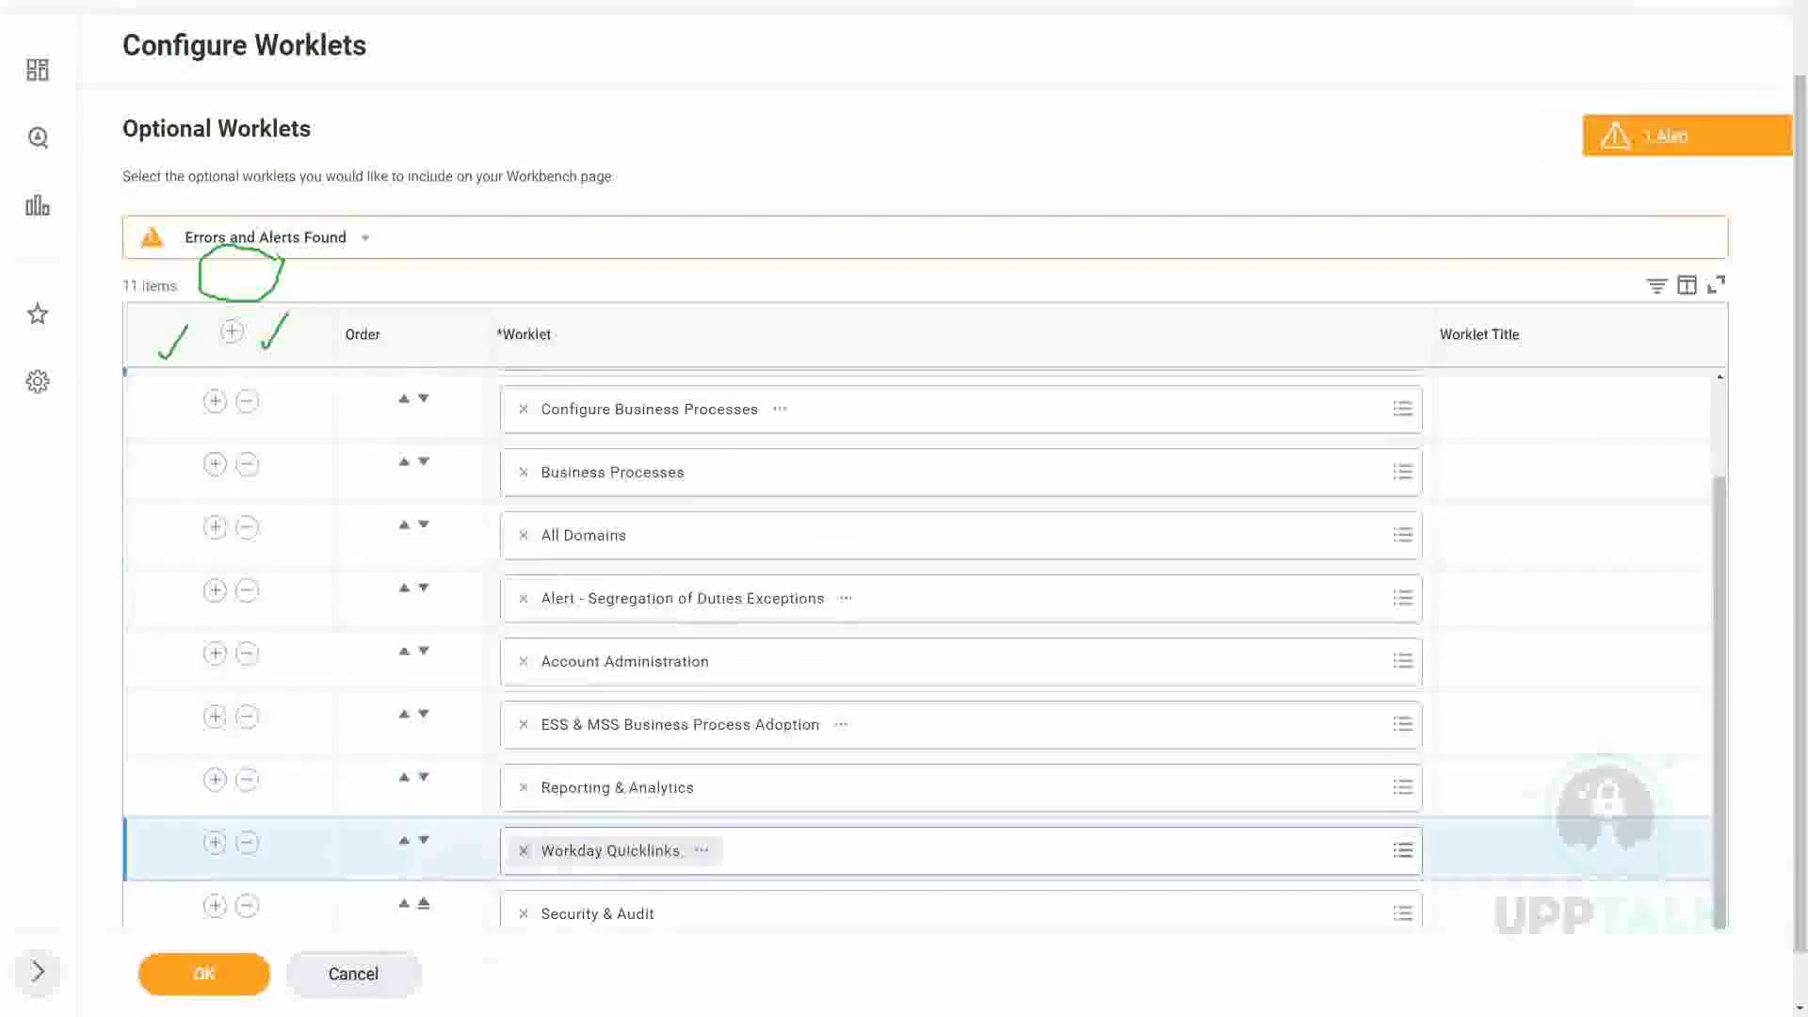
pyautogui.scroll(3, 666, 456)
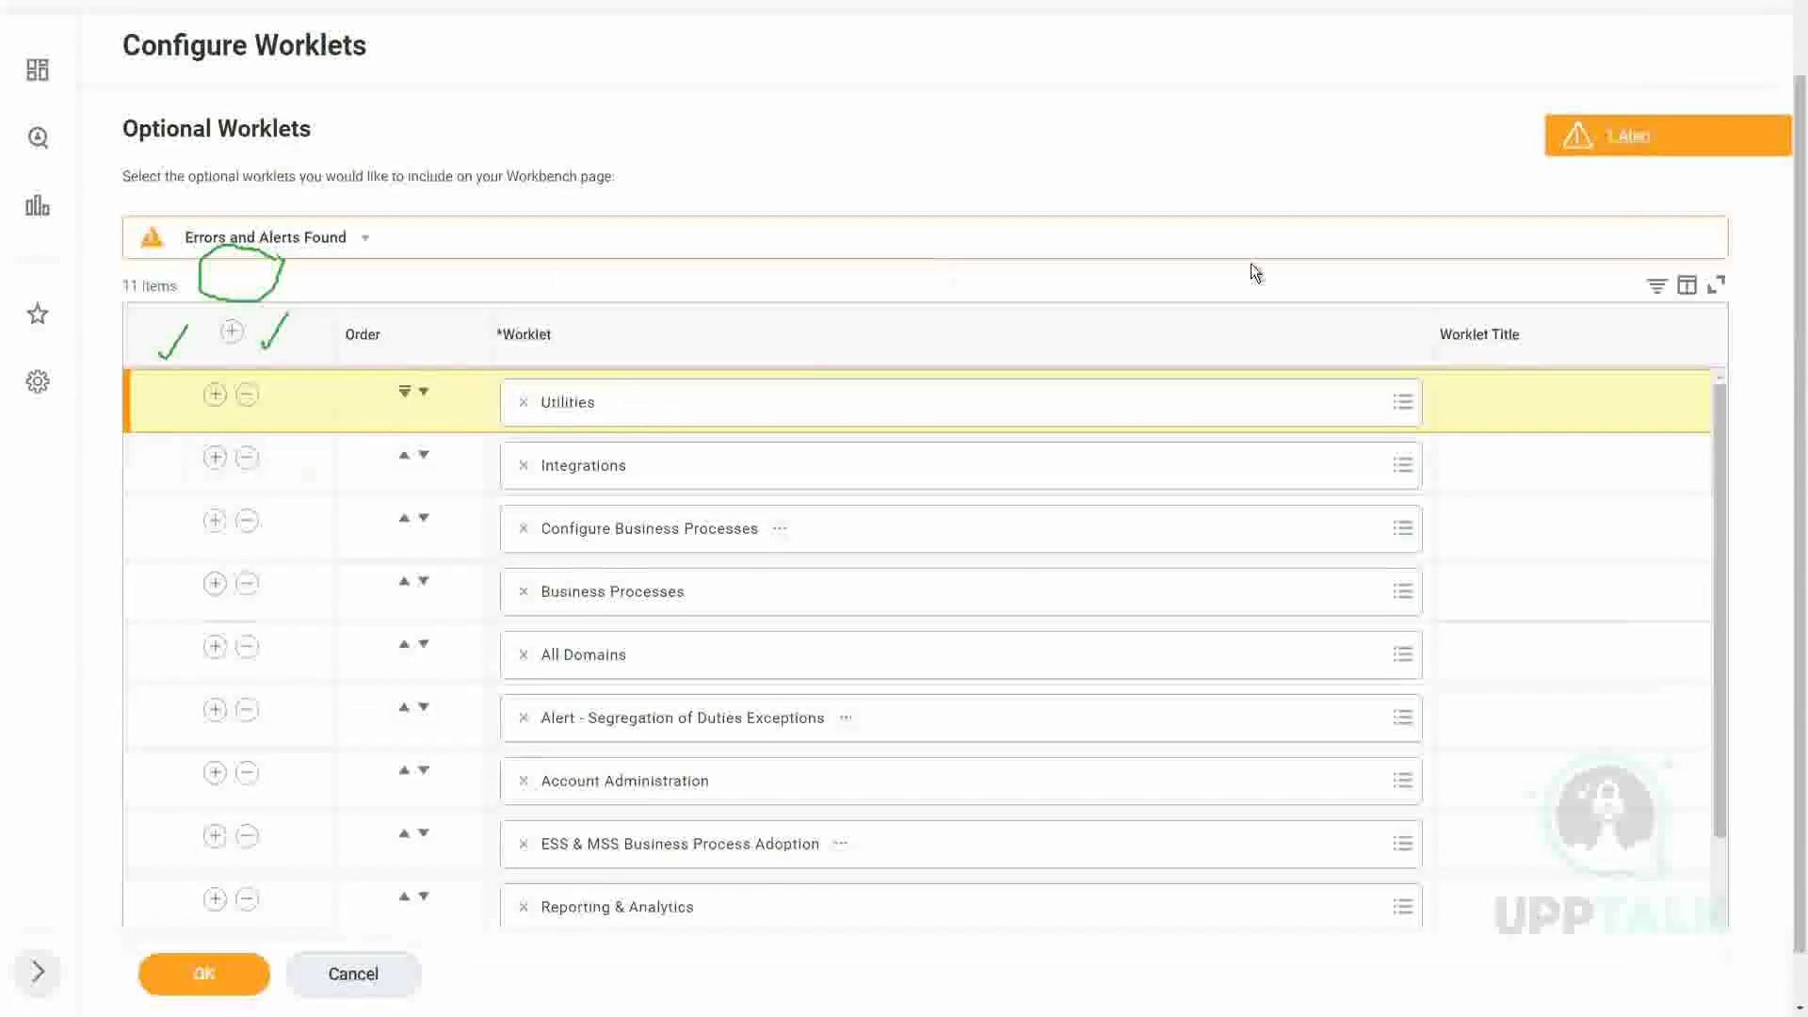
# - Remove the Utilities worklet row from the start of the optional worklets
pyautogui.moveTo(1802, 343); pyautogui.dragTo(1804, 378)
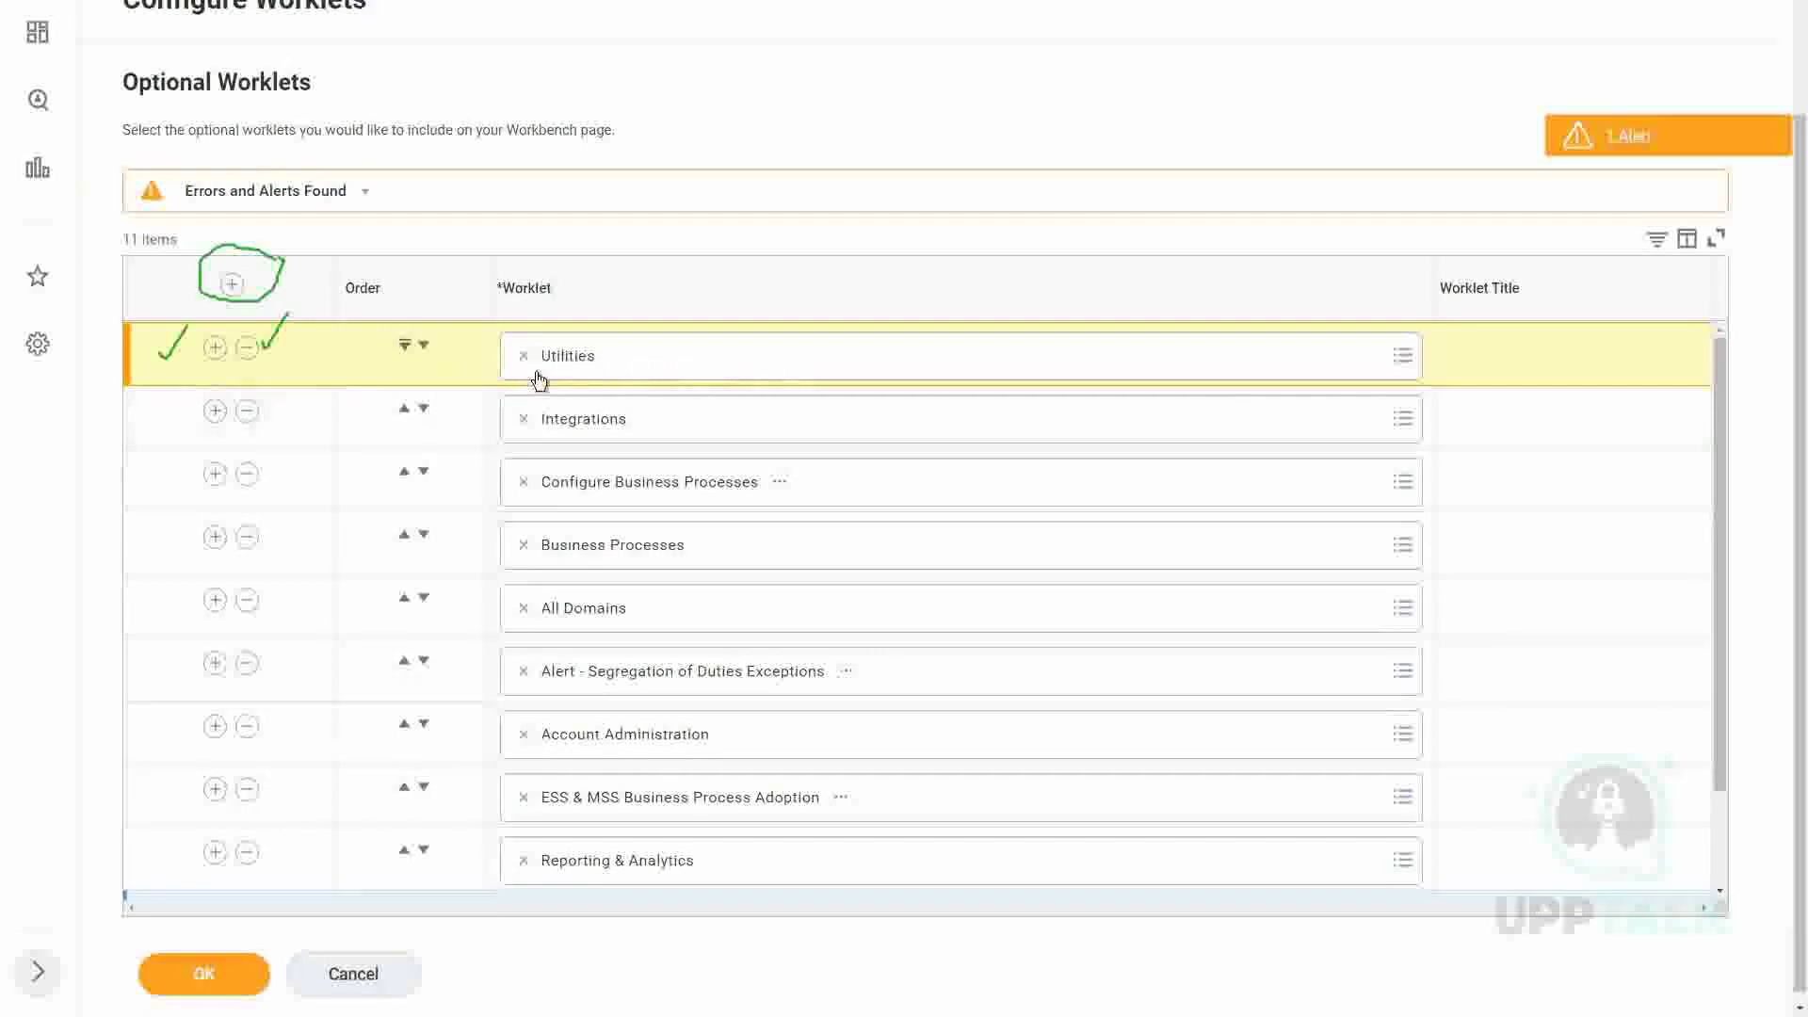
pyautogui.click(247, 348)
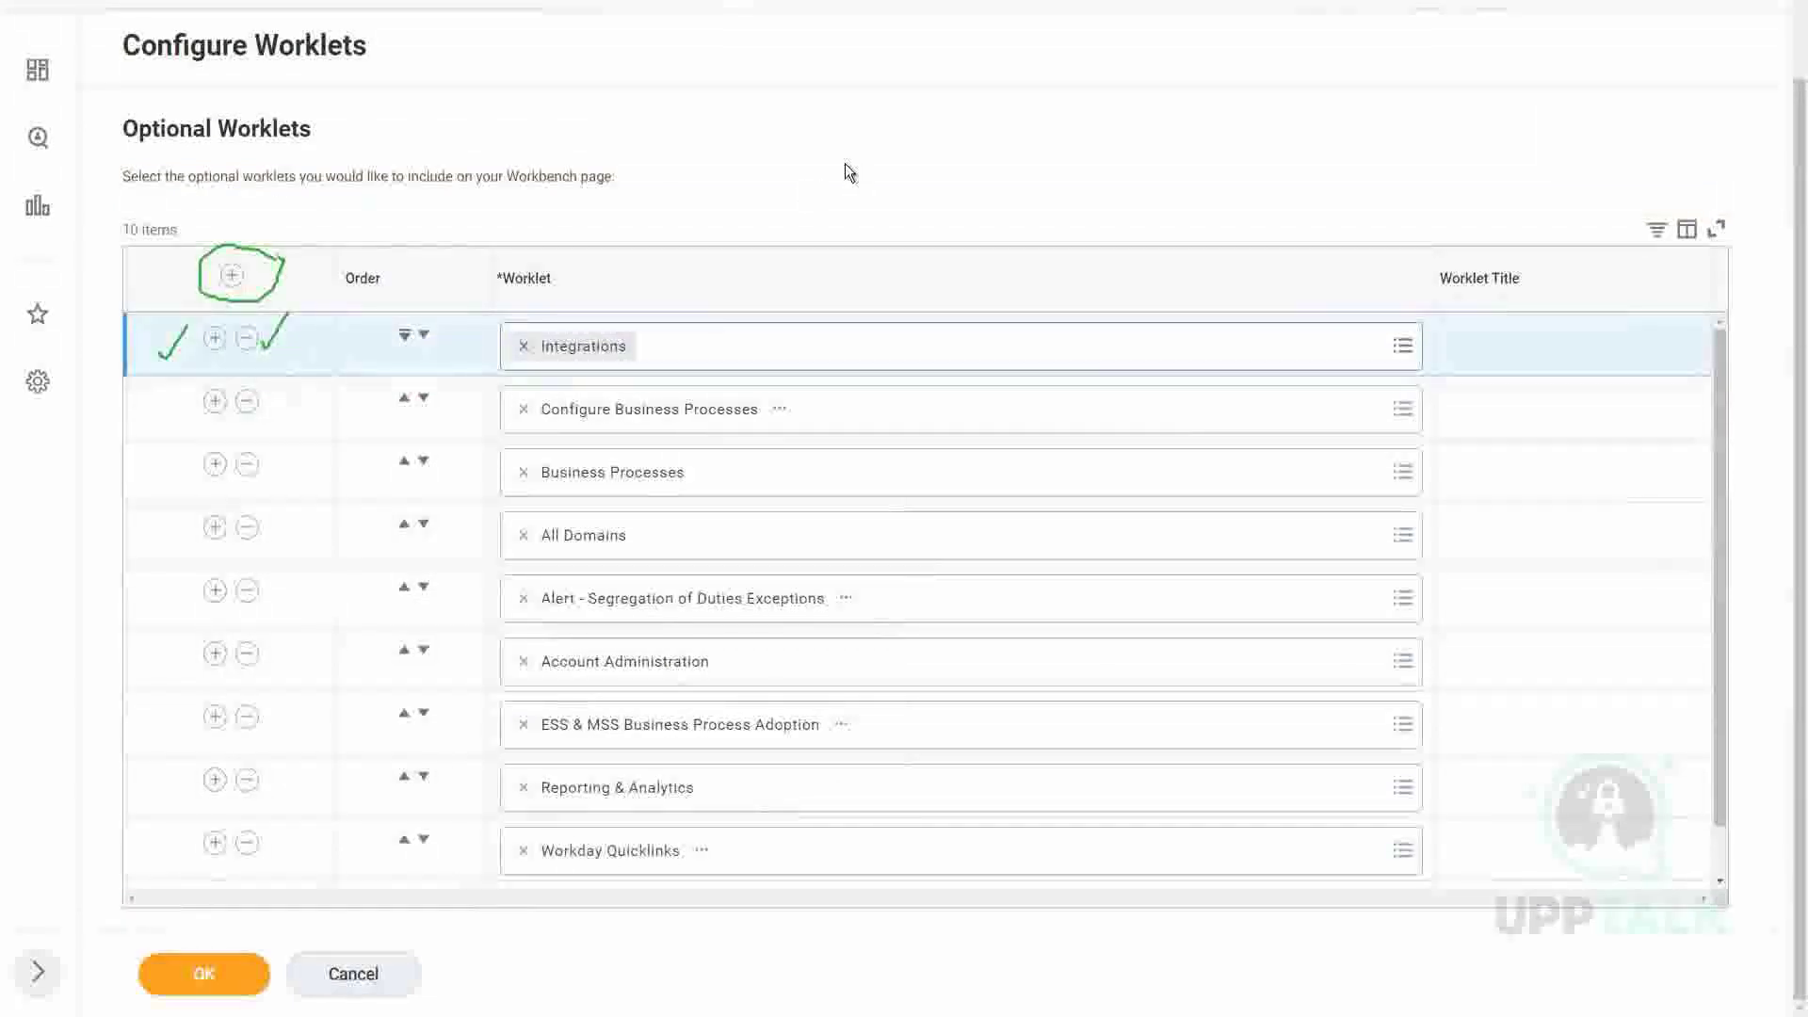
pyautogui.moveTo(904, 3)
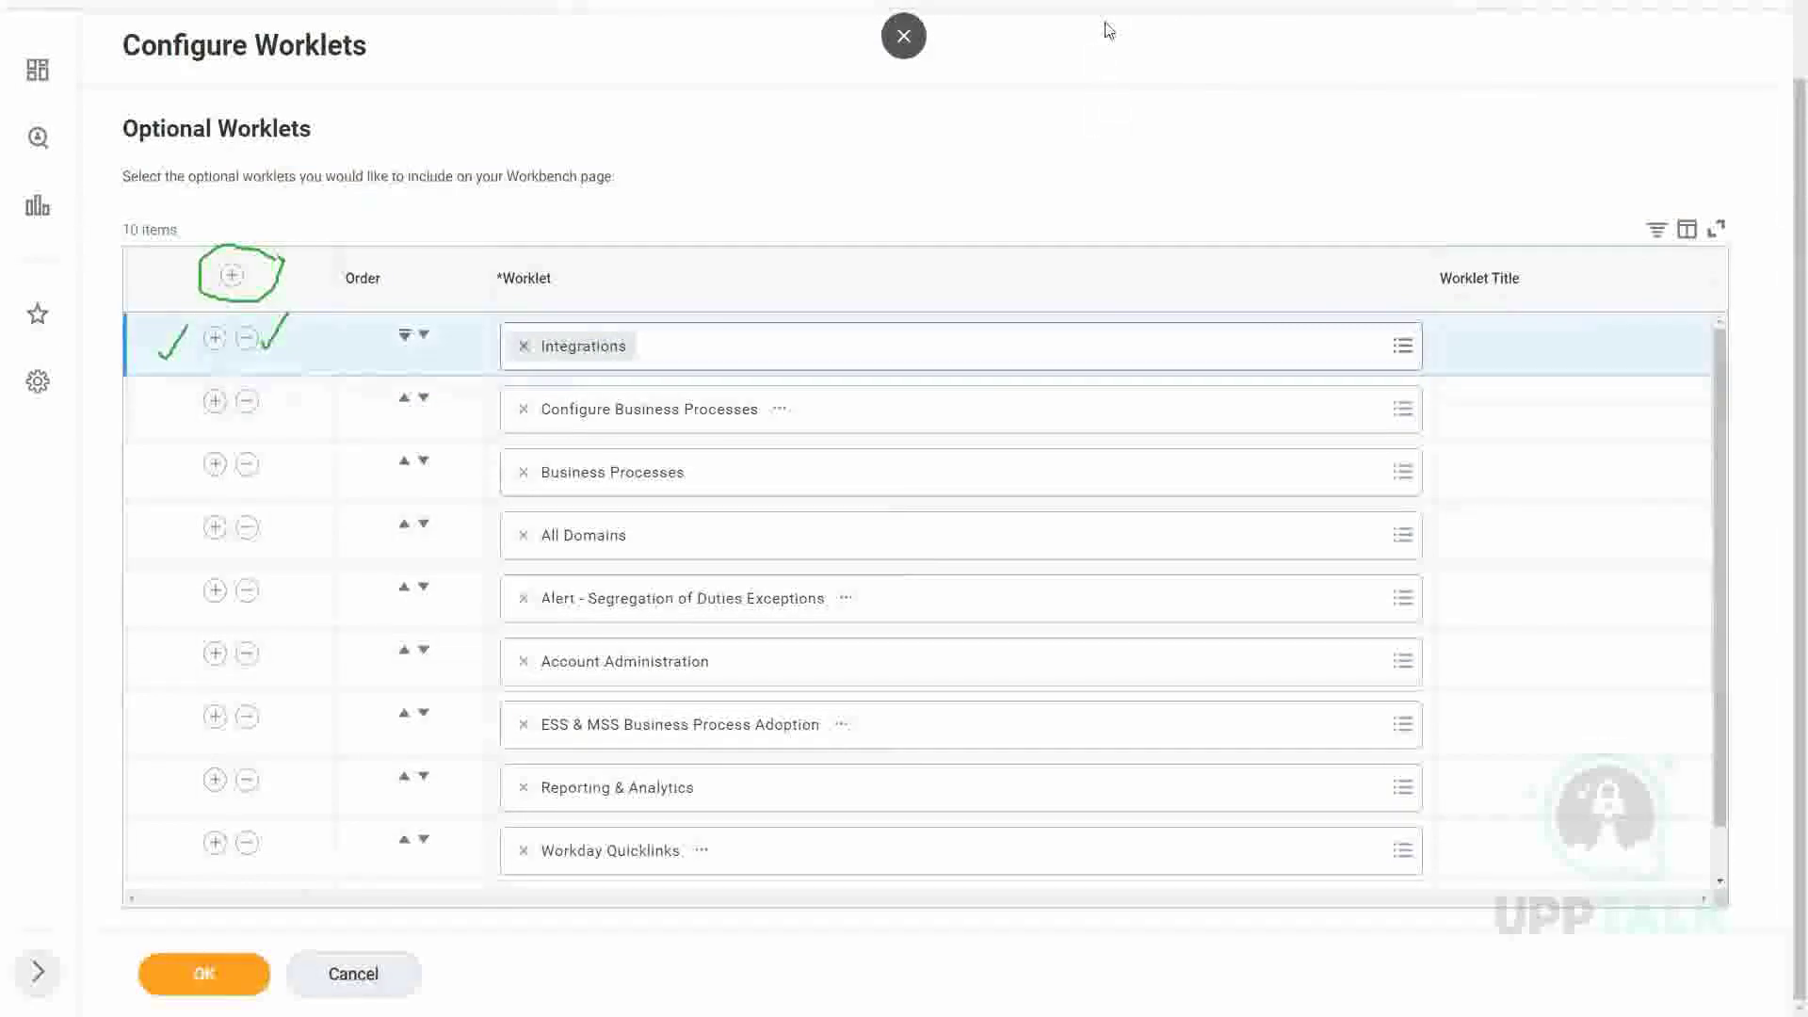
pyautogui.click(1114, 113)
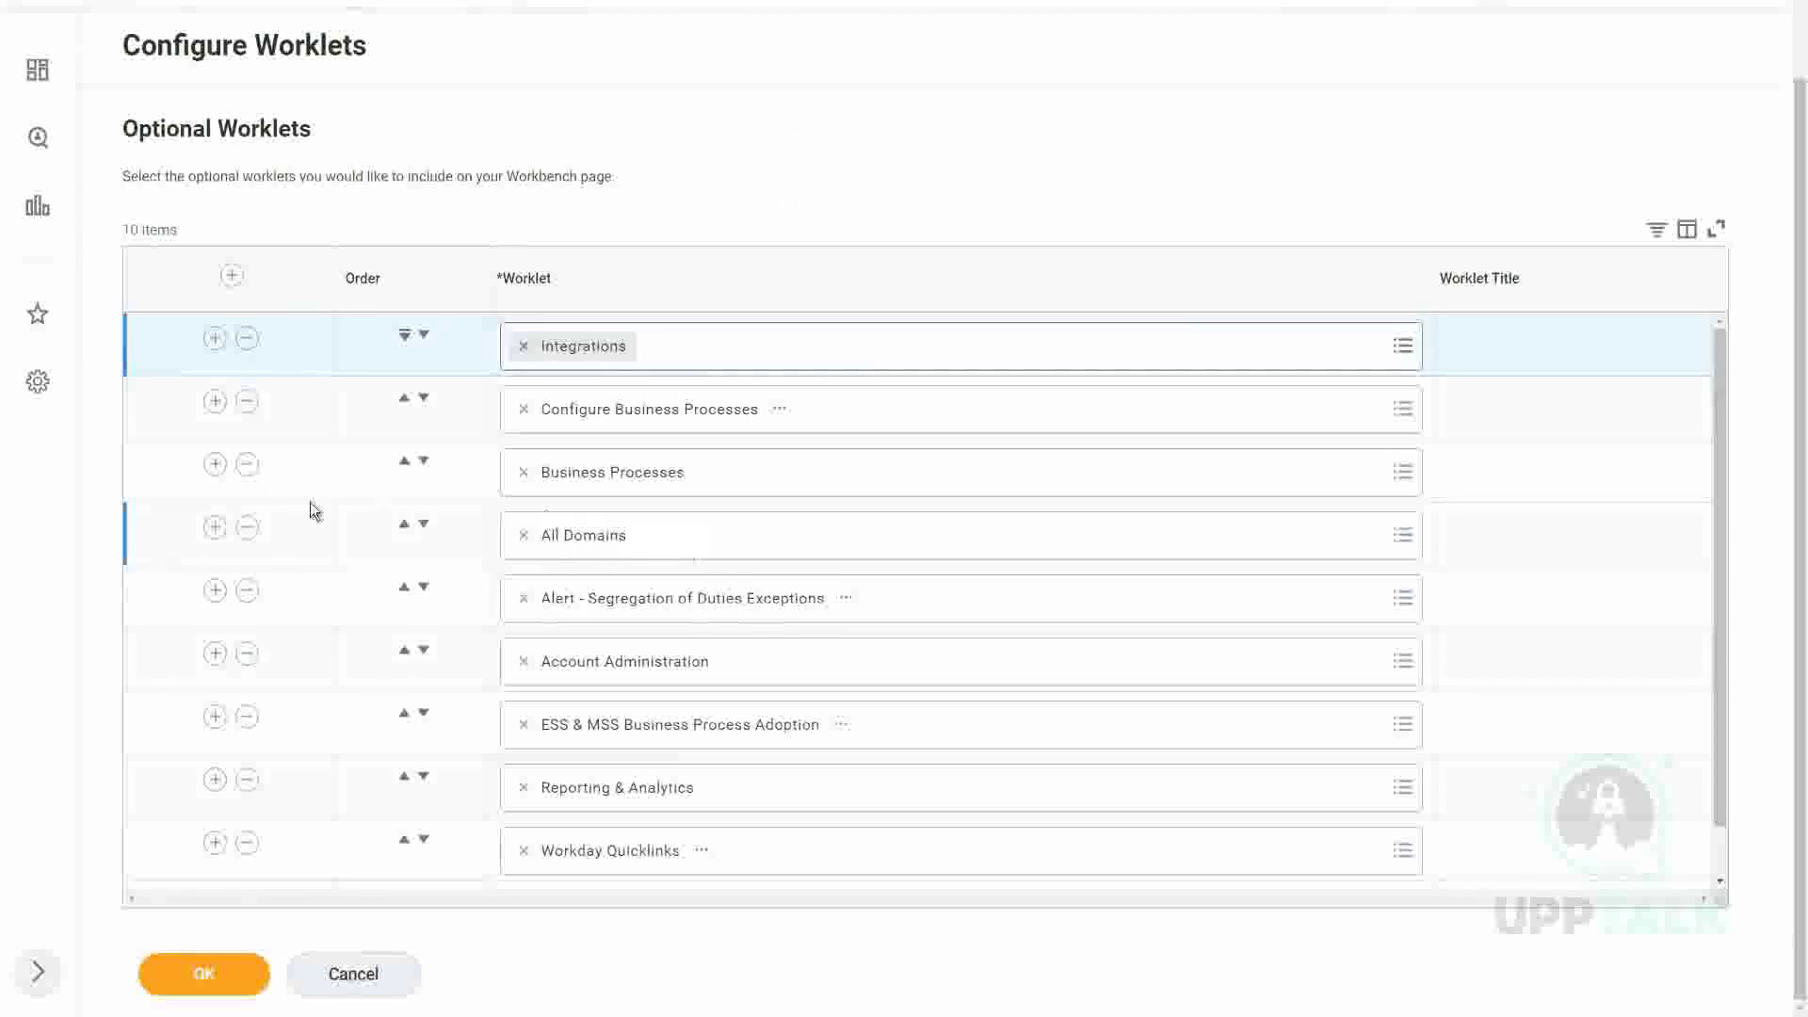
# - Add an empty row below the Business Processes worklet and remove it again
pyautogui.click(216, 466)
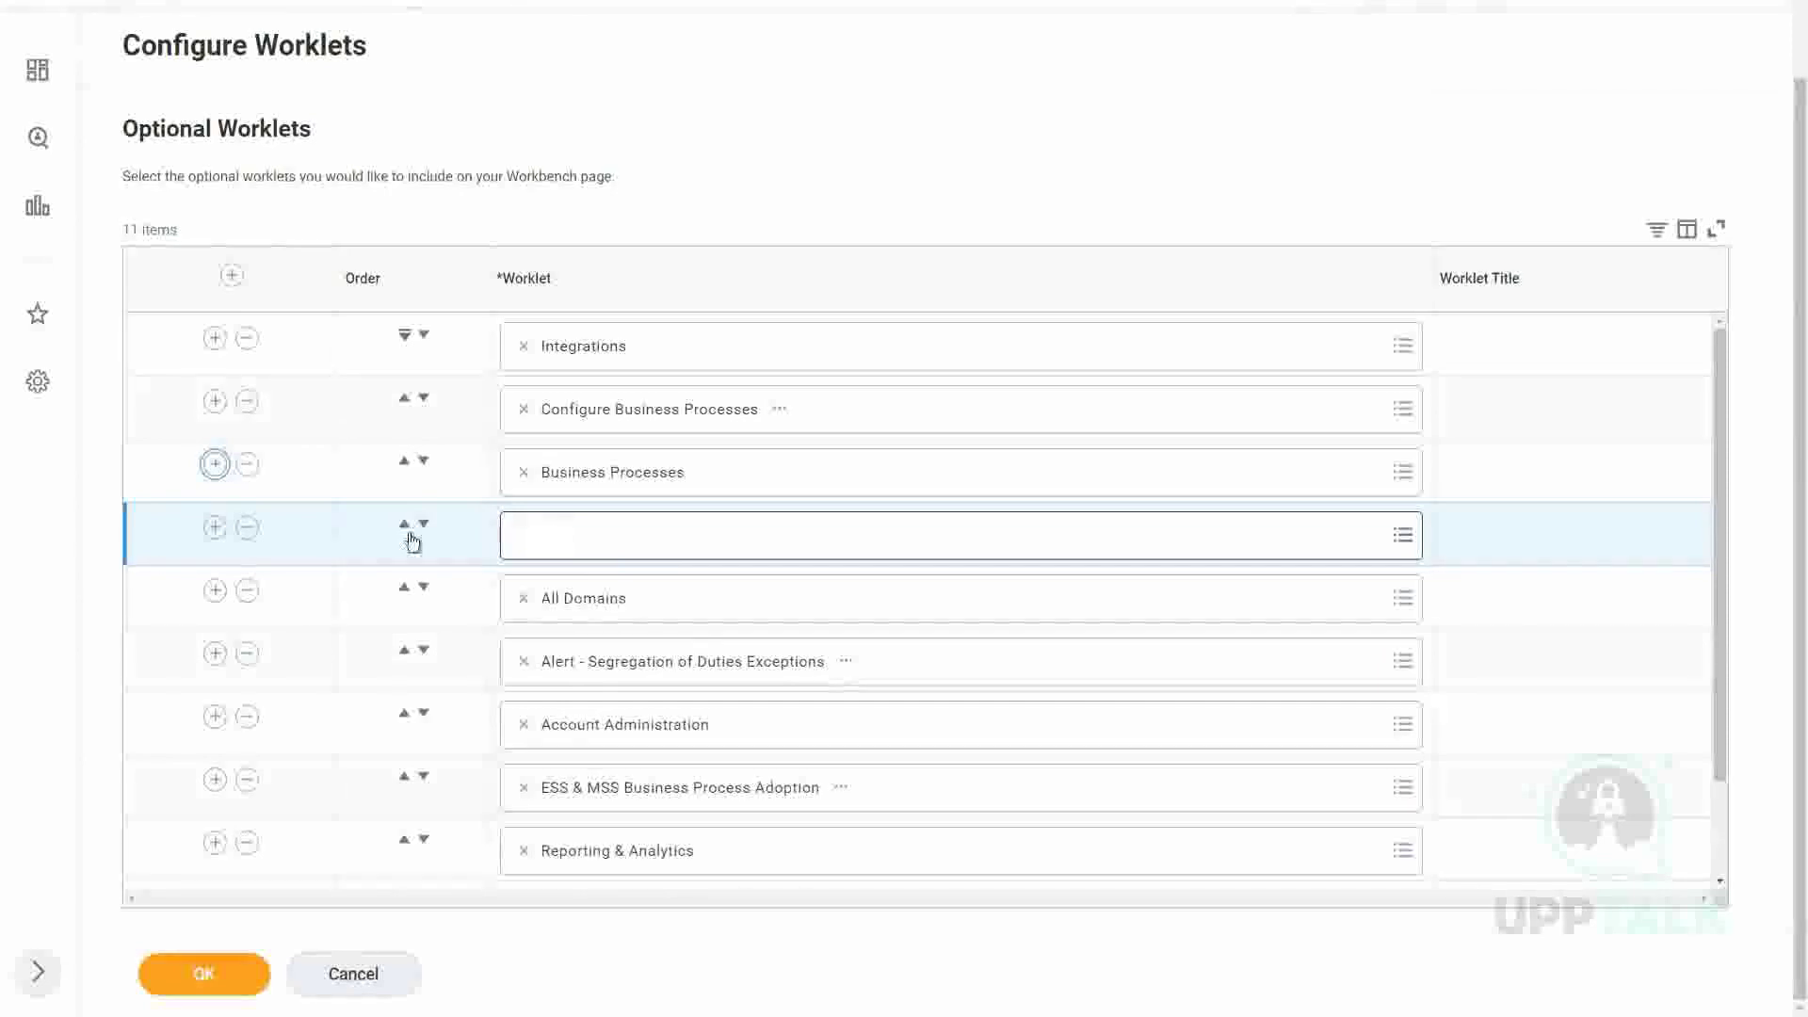
pyautogui.click(247, 528)
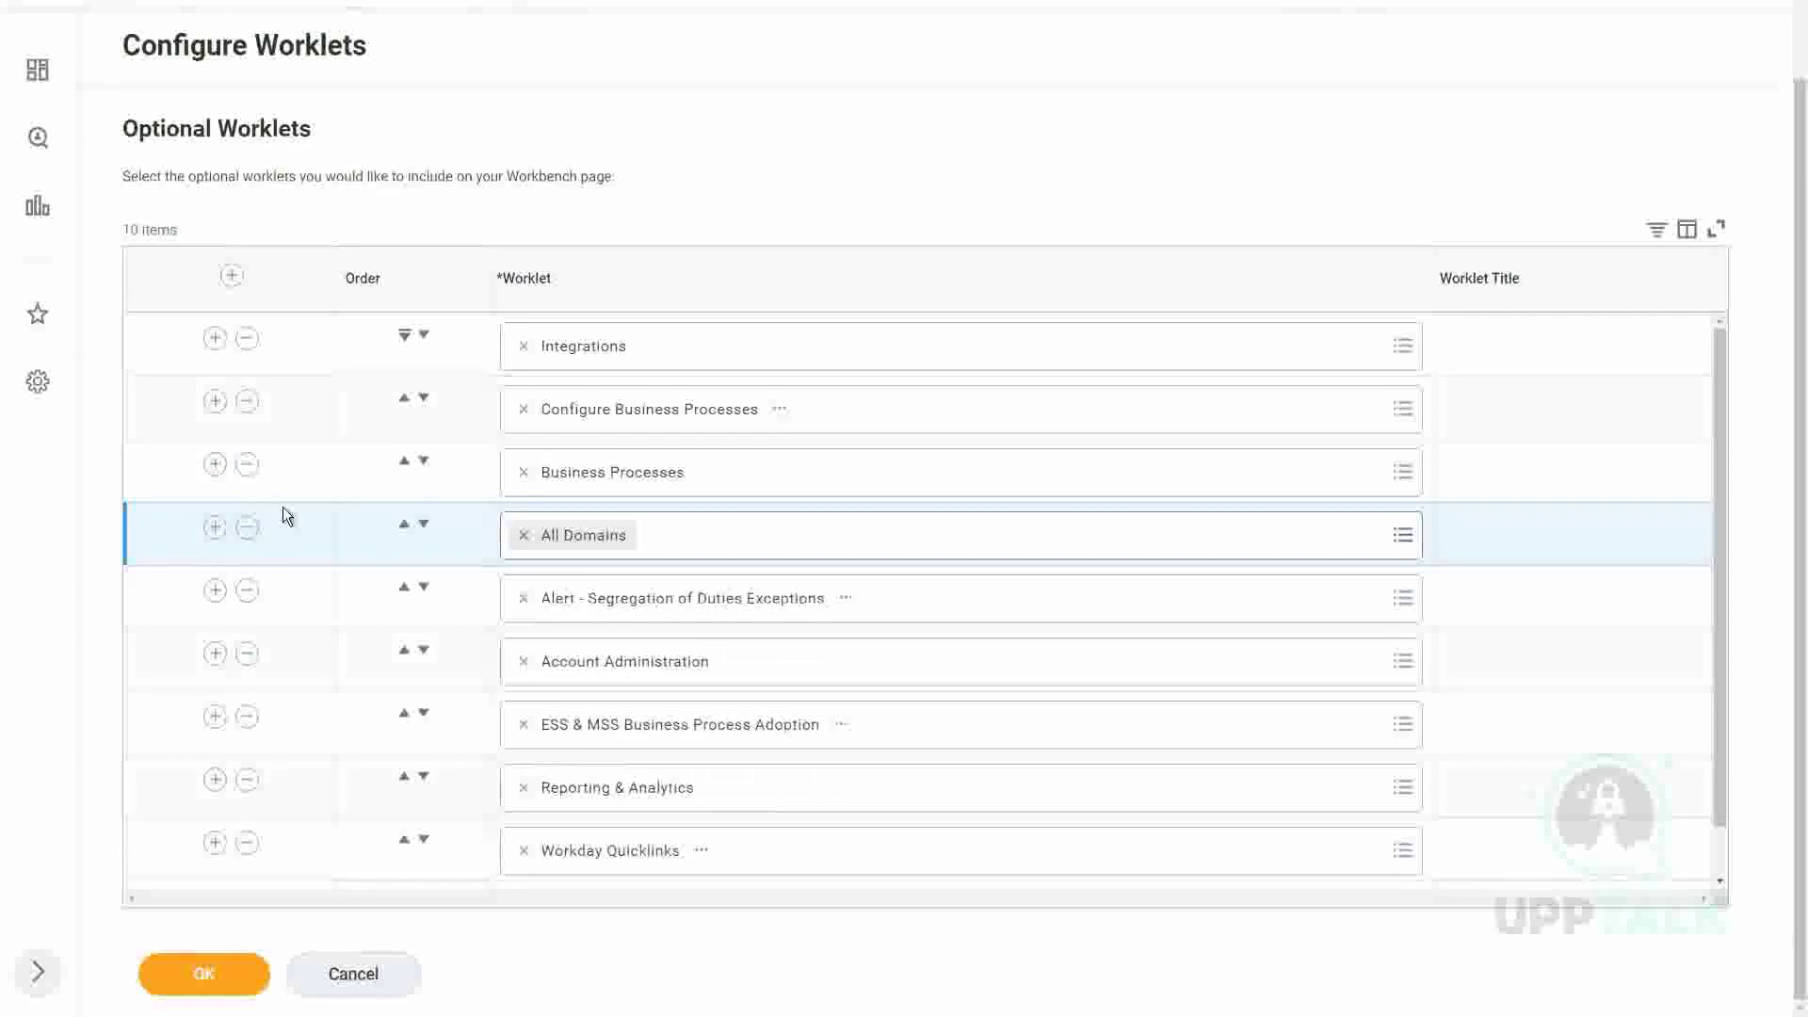